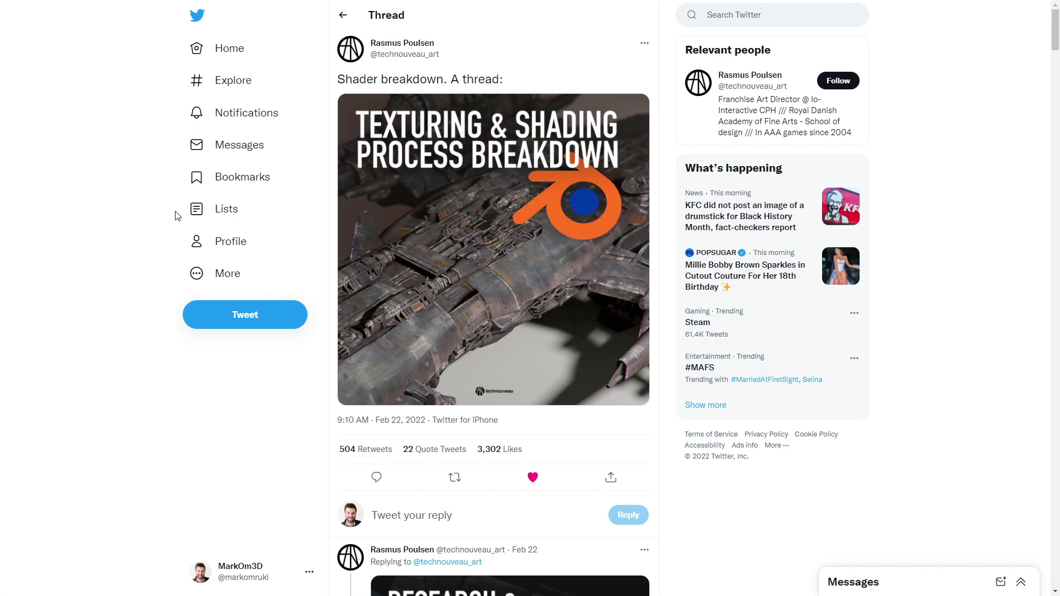
Step: Browse the reference thread and view the Scratched Aluminium sphere preview
scroll(177, 215, "down", 20)
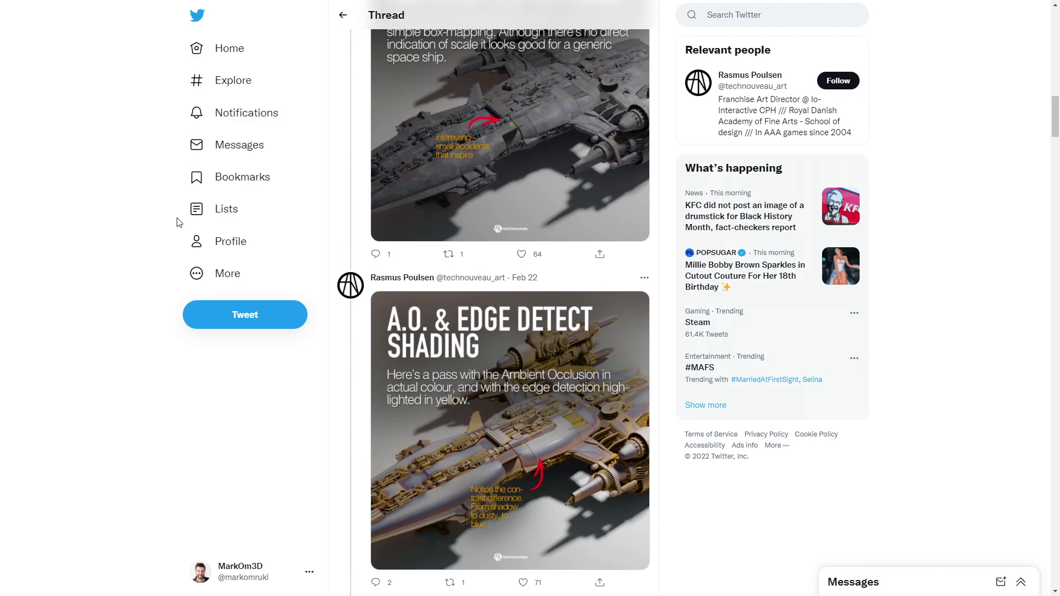
scroll(182, 226, "down", 1)
key("Home")
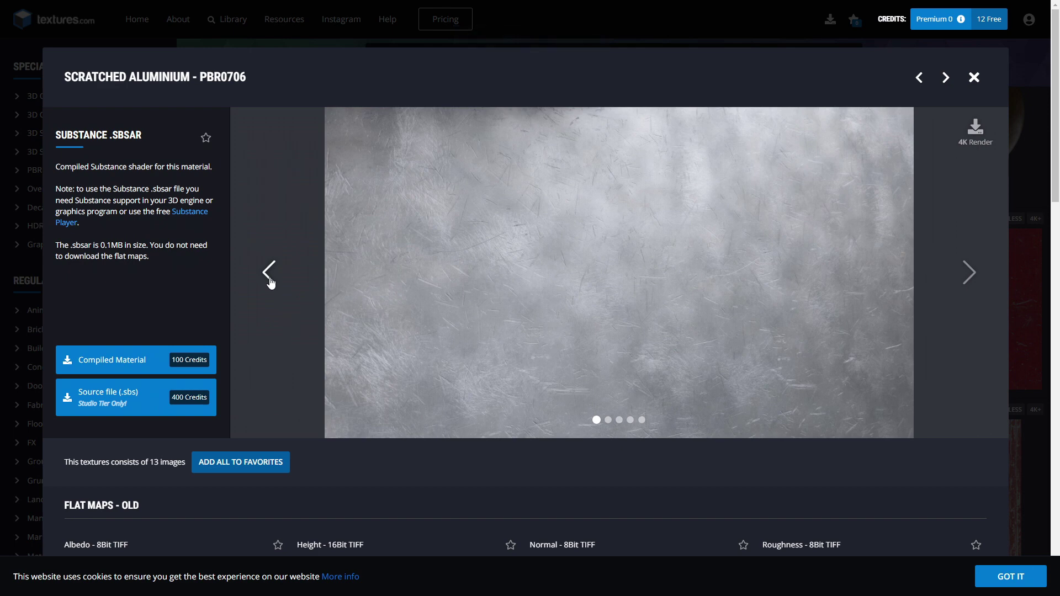
left_click(270, 279)
left_click(270, 279)
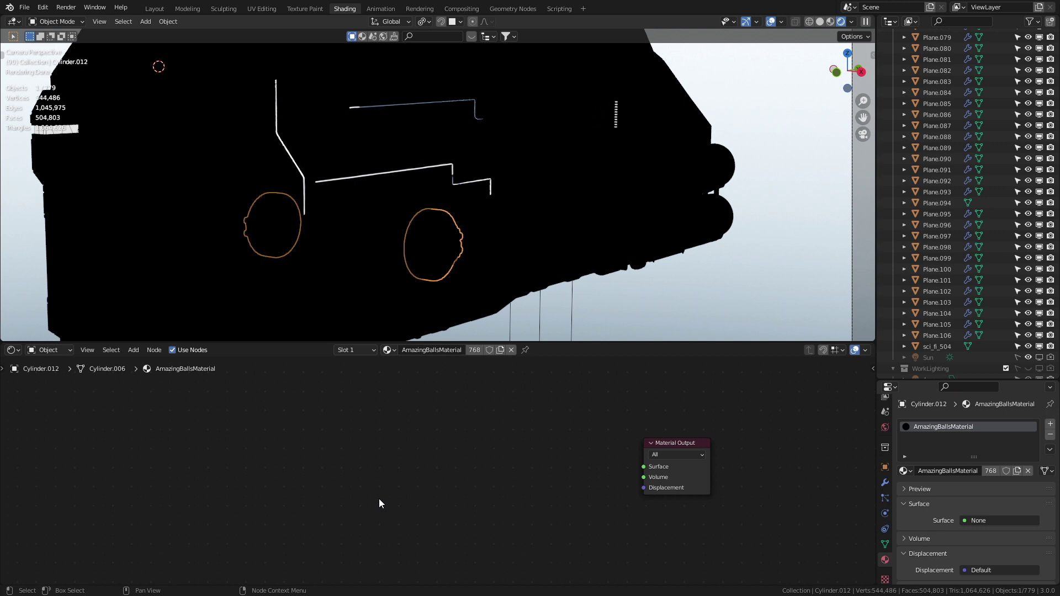
Step: Add an Ambient Occlusion node and a widened ColorRamp node beside it
key("shift+a")
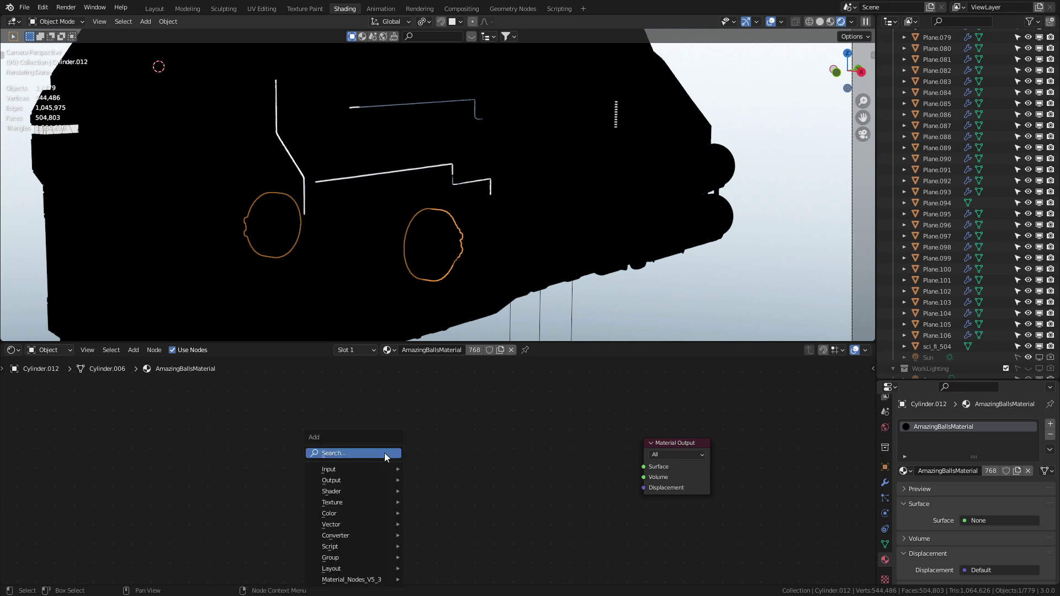
left_click(385, 453)
key("Return")
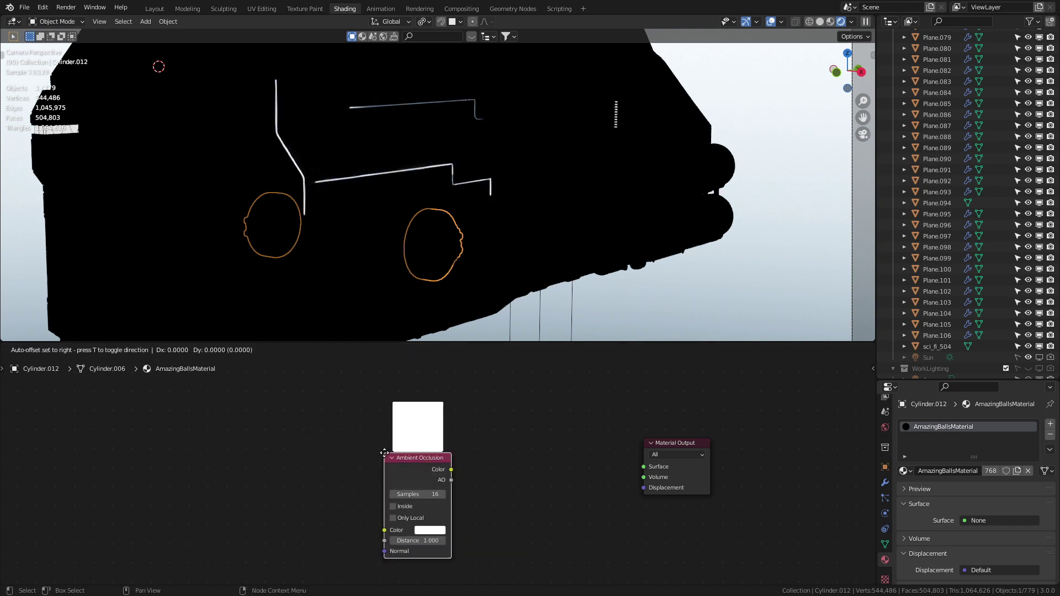
left_click(215, 453)
key("shift+a")
left_click(358, 430)
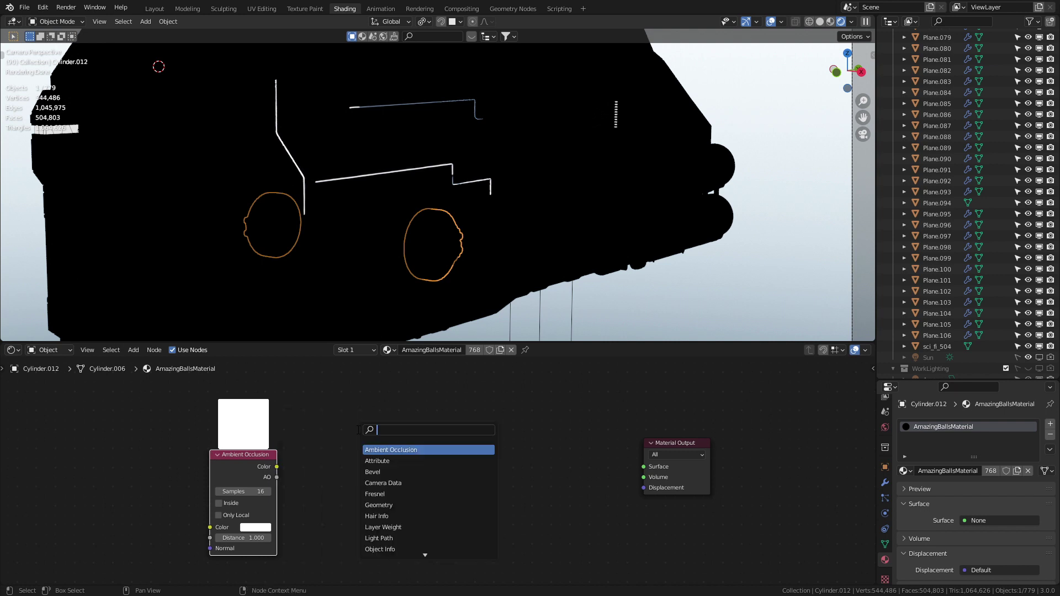
type("color ramp")
key("Return")
left_click(449, 491)
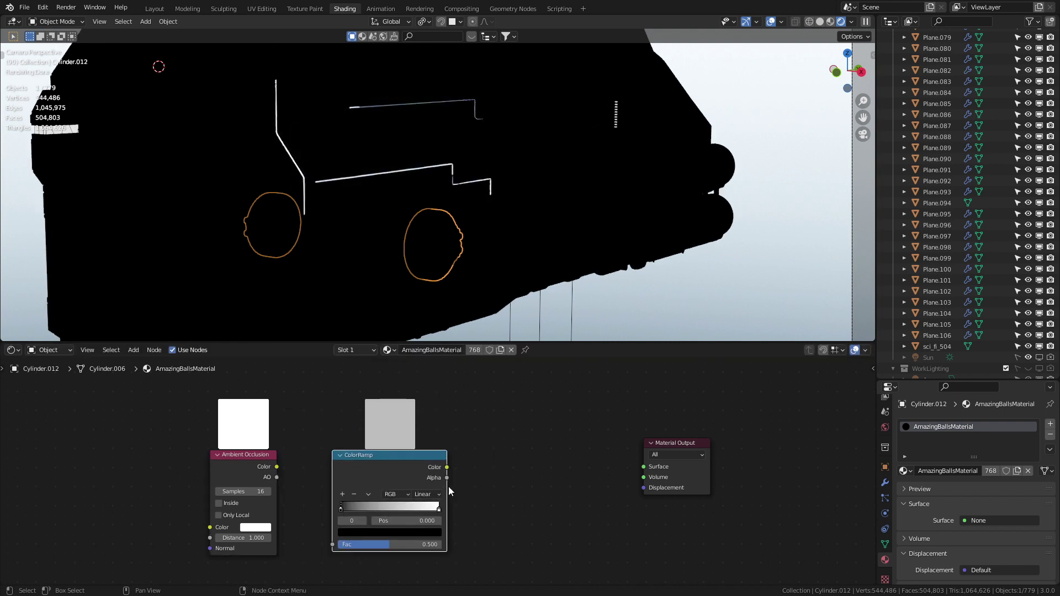
left_click_drag(449, 491, 565, 491)
left_click_drag(360, 482, 296, 546)
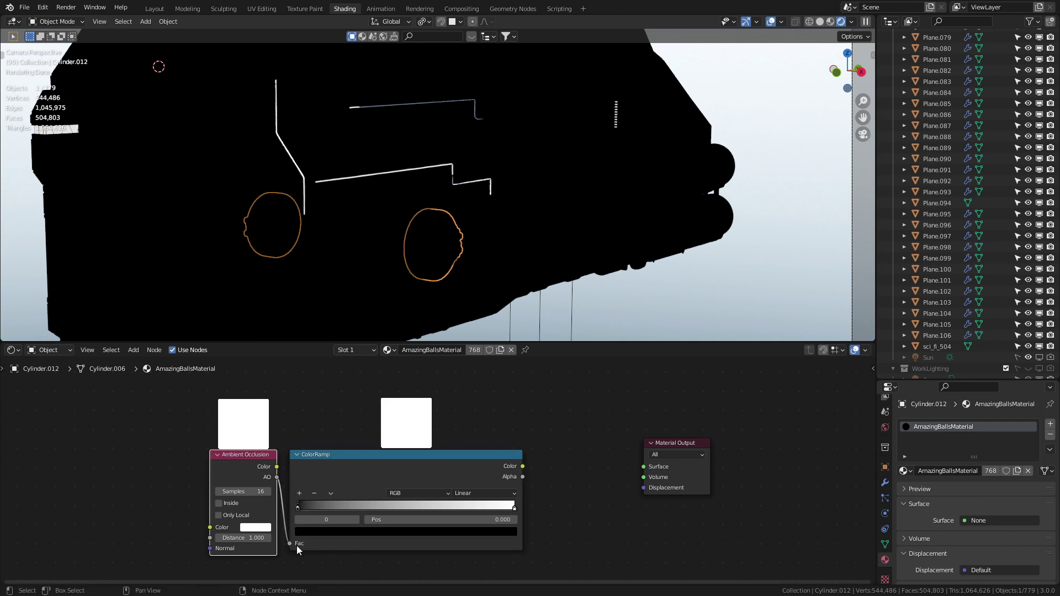
Step: Add ramp stops: blue at 0.873 and reddish orange at 0.527; move black to 0.382
left_click(299, 493)
left_click(299, 493)
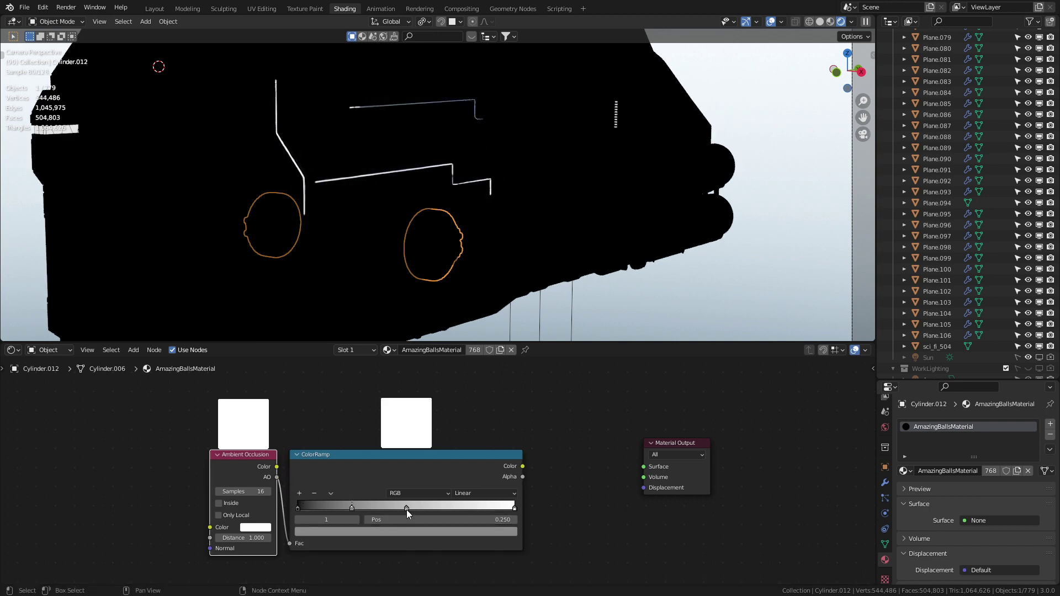
left_click_drag(407, 509, 492, 513)
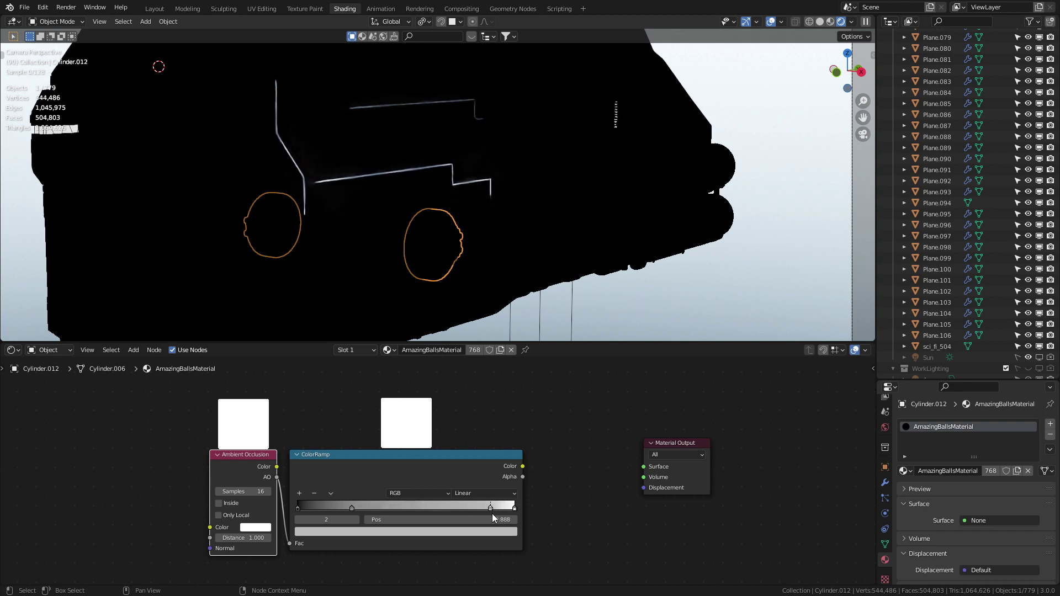
left_click(474, 531)
left_click(353, 429)
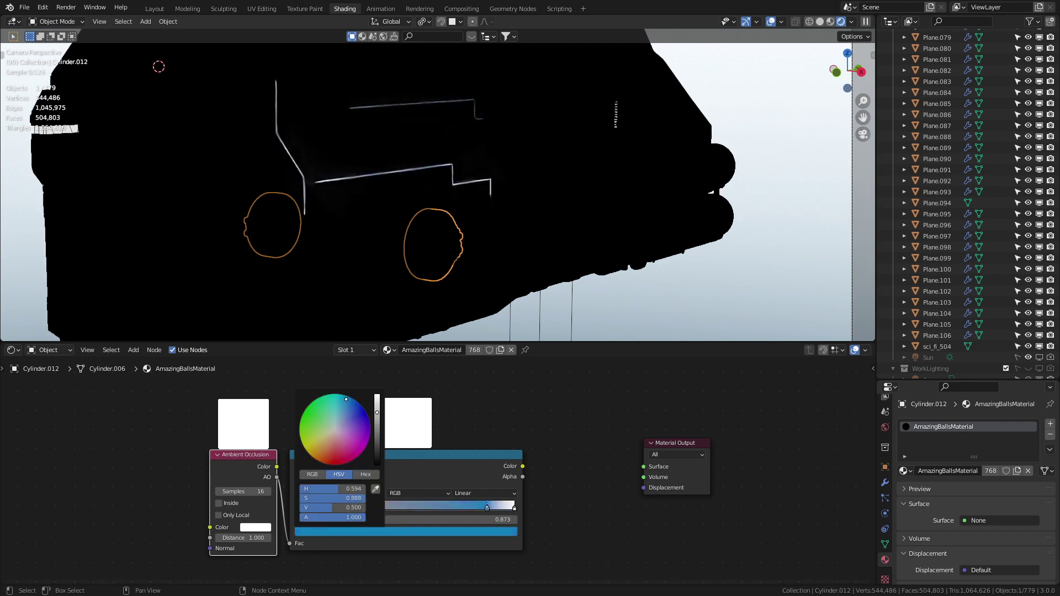
left_click_drag(354, 508, 414, 508)
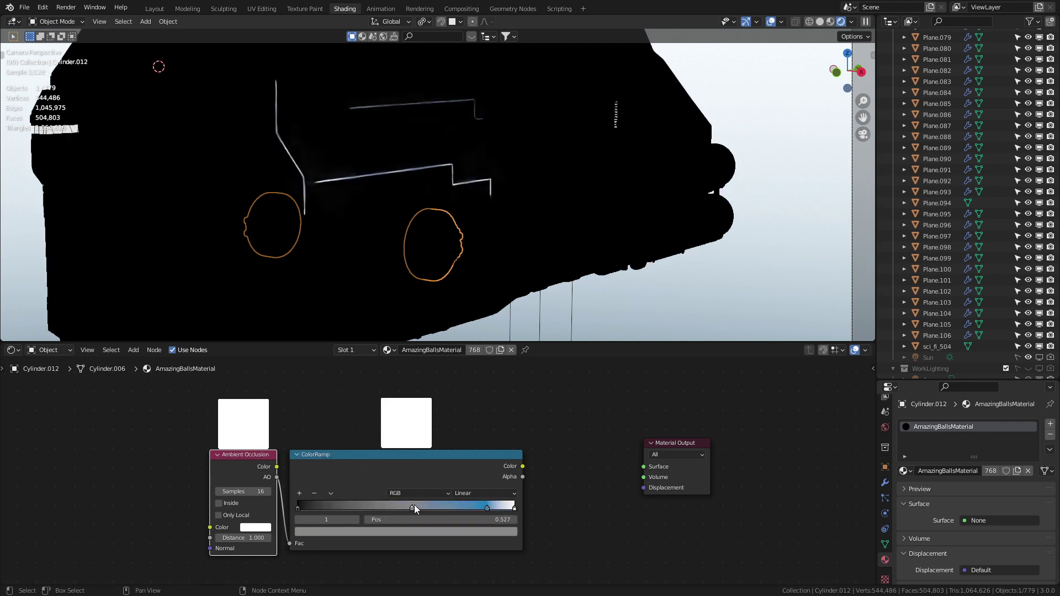
left_click(429, 533)
left_click(328, 434)
left_click_drag(329, 434, 330, 443)
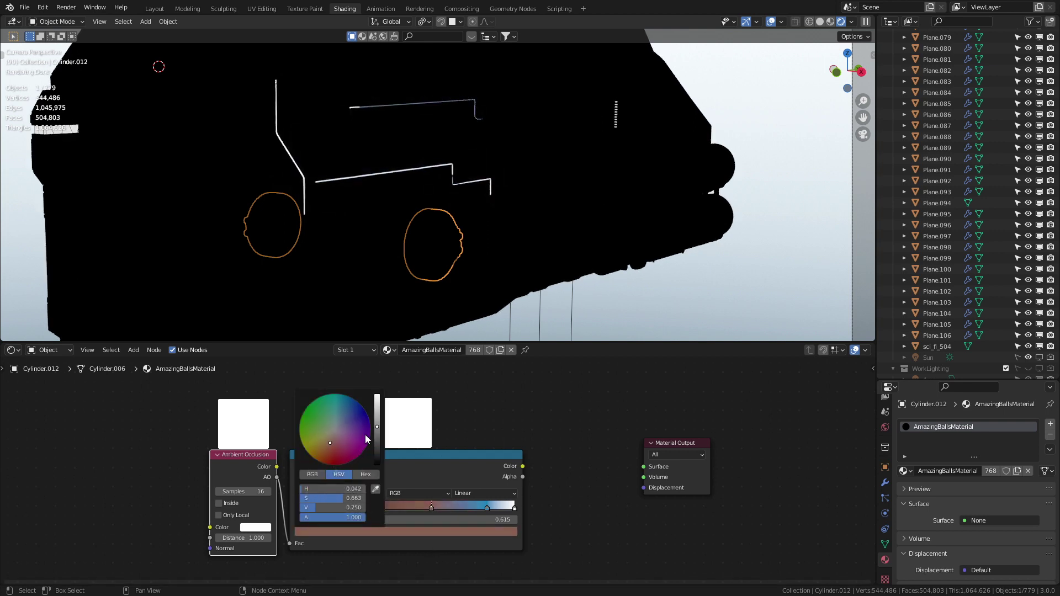
left_click_drag(298, 508, 387, 507)
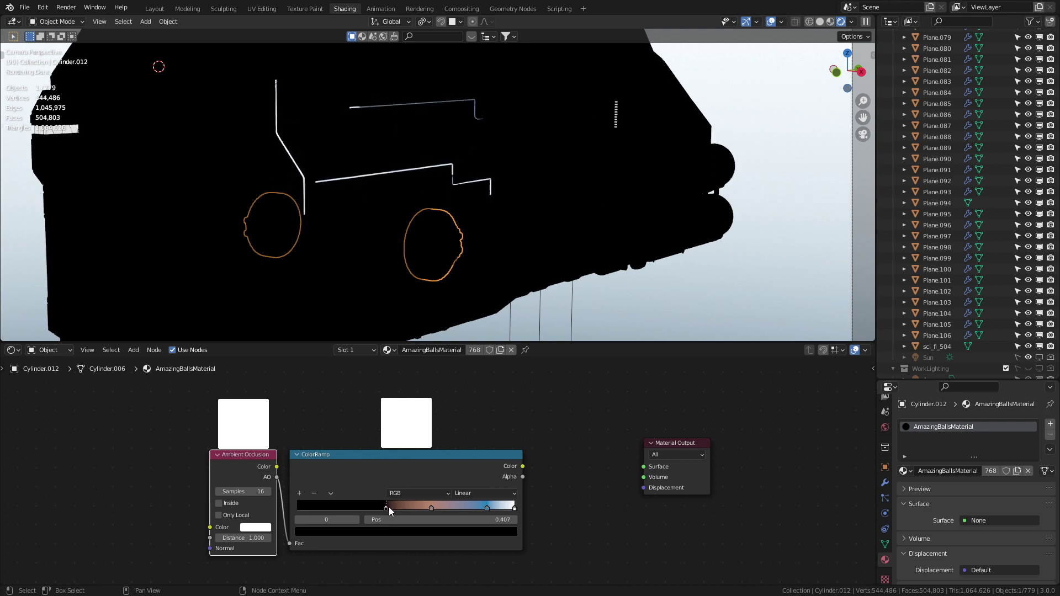
left_click_drag(387, 507, 381, 507)
Step: Set the ramp to Cardinal interpolation, connect its Color to Surface, and reposition both nodes
left_click(490, 497)
left_click(497, 518)
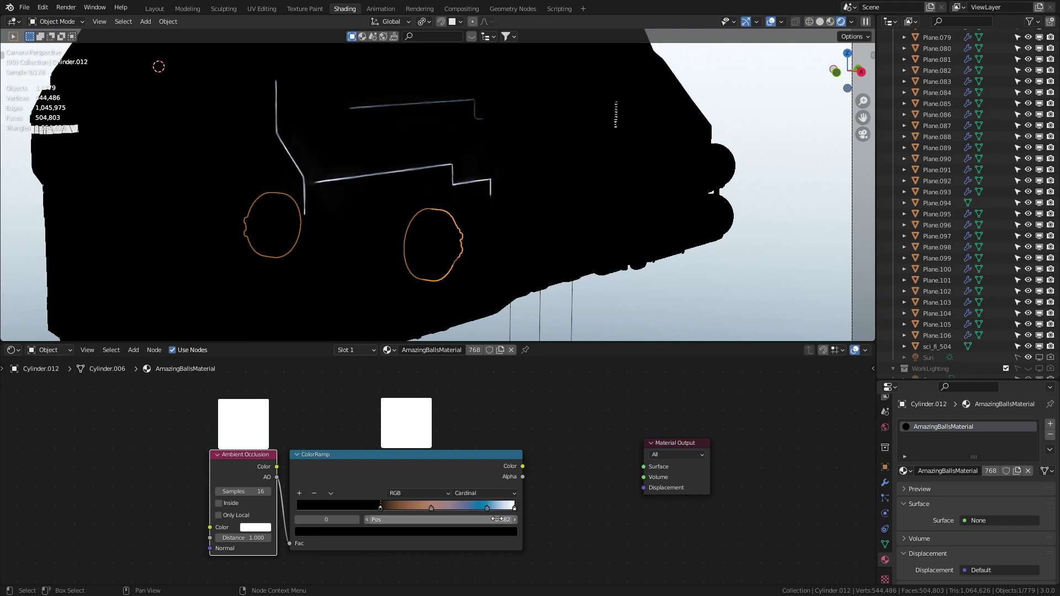
left_click_drag(523, 466, 644, 467)
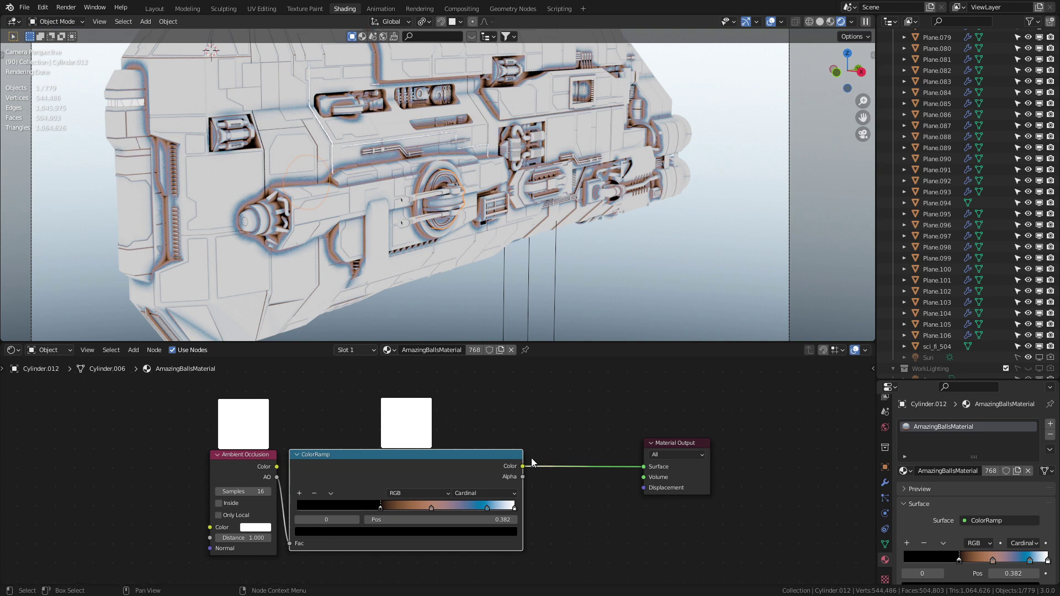
left_click_drag(524, 425, 151, 505)
left_click_drag(404, 462, 293, 402)
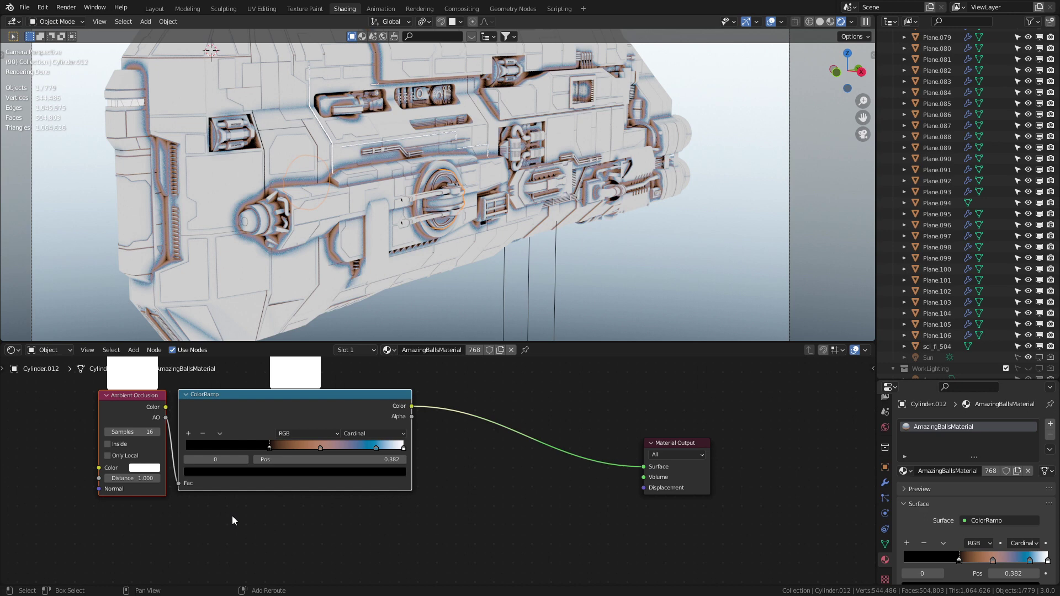
Step: Search 'noise' to add a Noise Texture node and place it below Ambient Occlusion
key("shift+a")
left_click(216, 451)
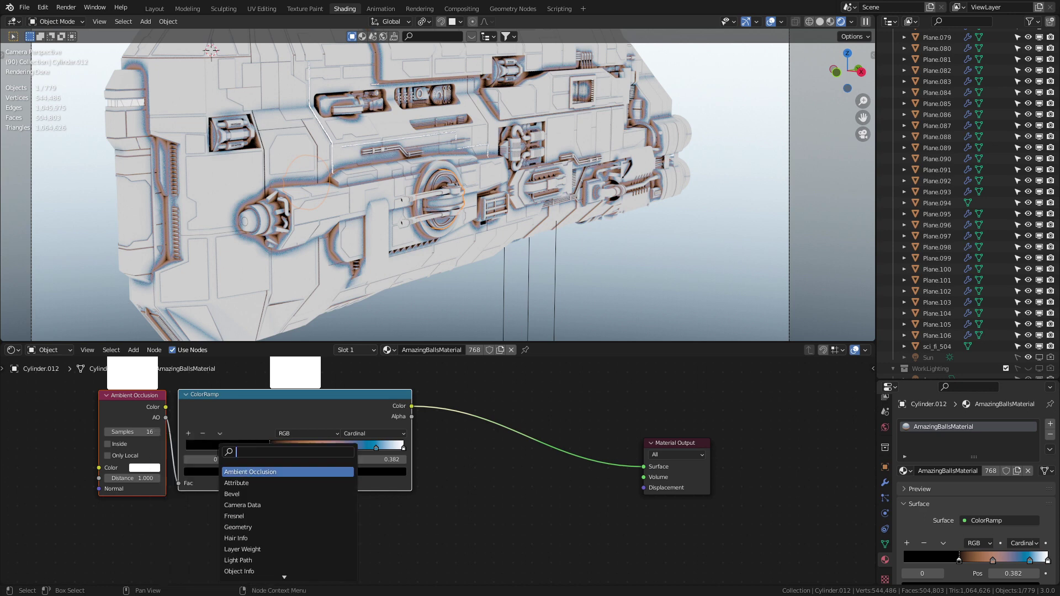
type("noise")
key("Return")
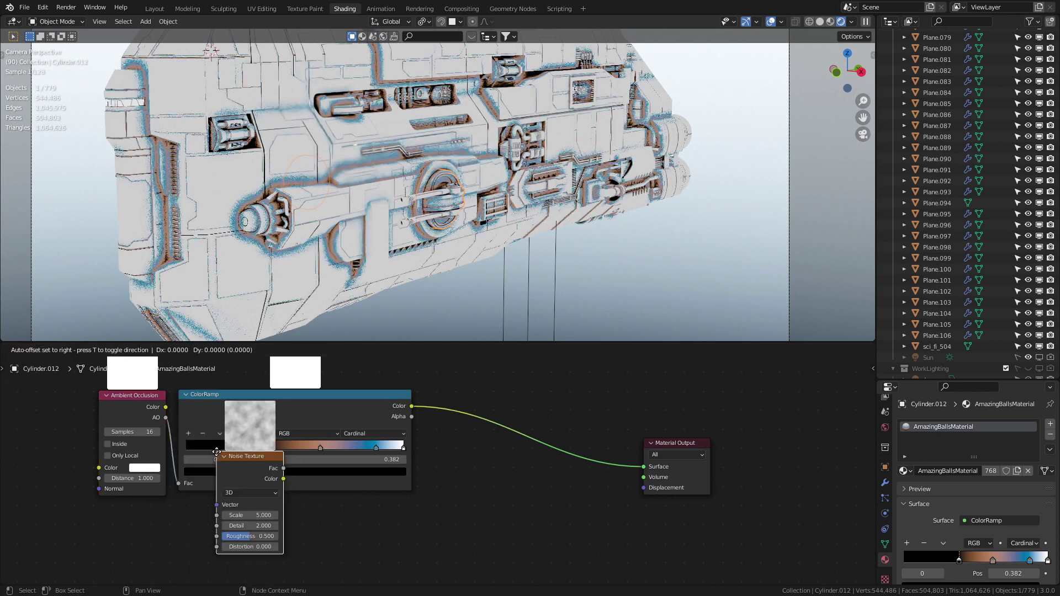
left_click(105, 498)
middle_click_drag(214, 499, 227, 461)
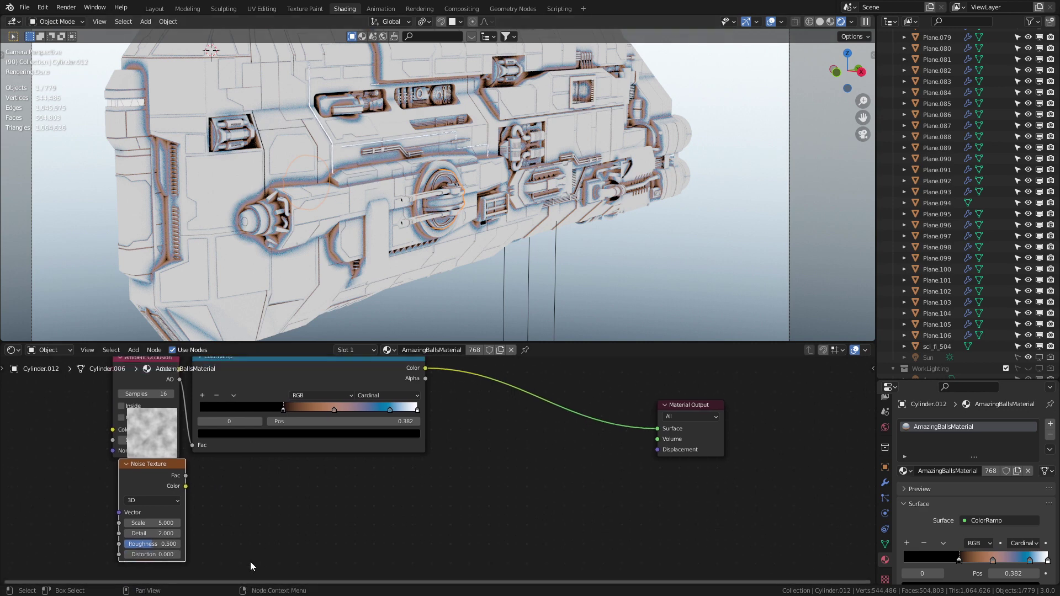
middle_click_drag(263, 493, 276, 544)
left_click_drag(167, 518, 165, 520)
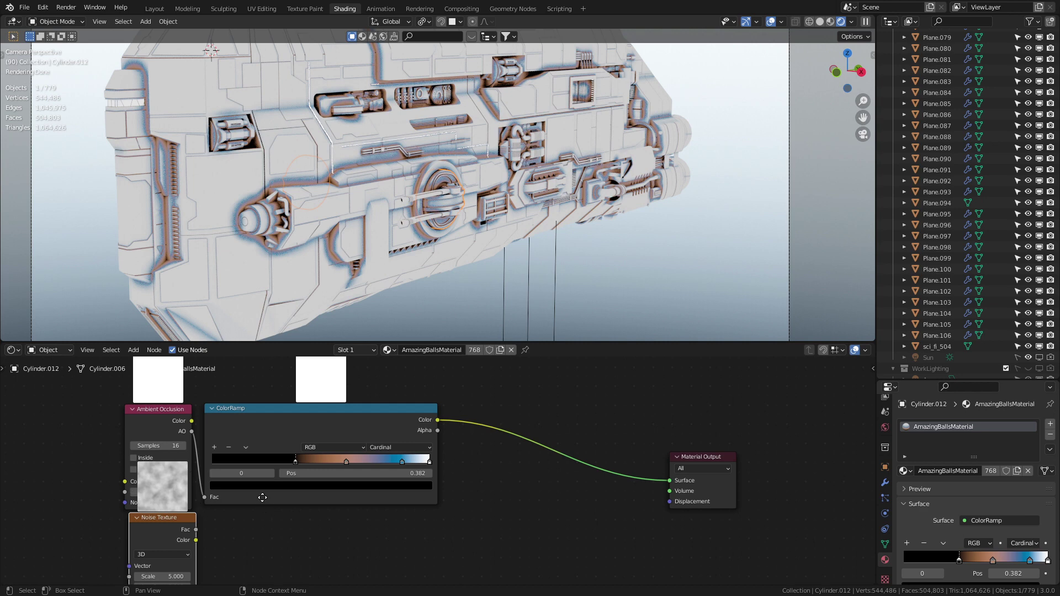
middle_click_drag(262, 497, 264, 463)
key("shift+a")
Step: Add a second ColorRamp below the first and link the Noise Color into its Fac
left_click(240, 459)
type("col")
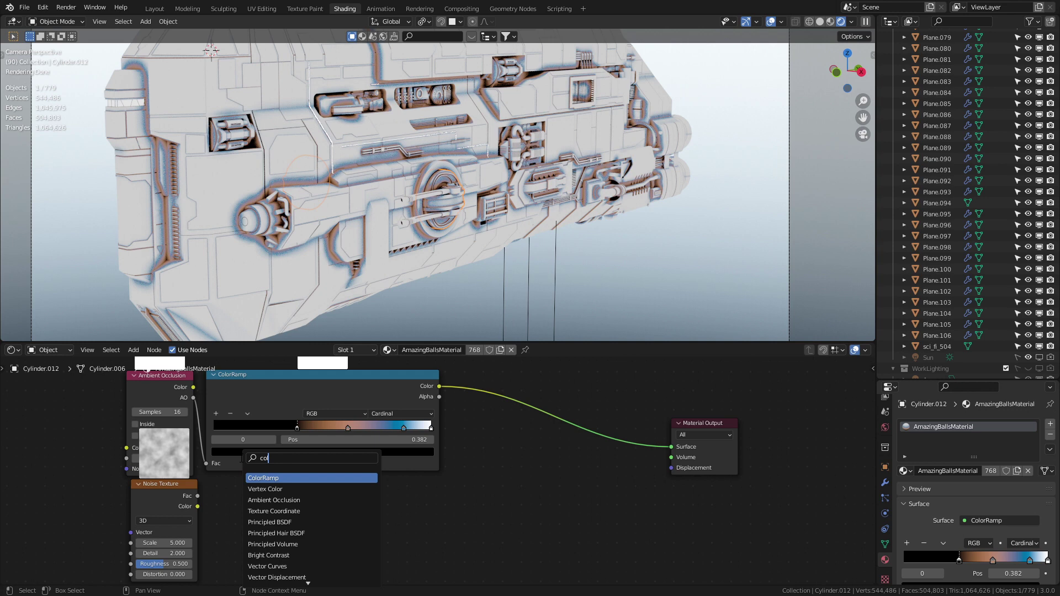
key("Return")
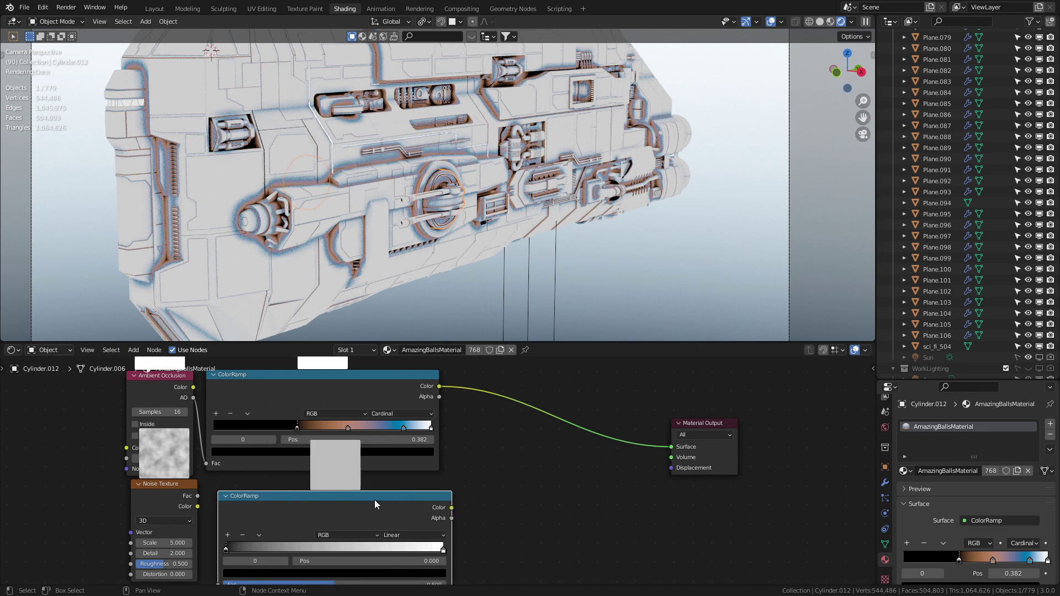
left_click(373, 487)
middle_click_drag(224, 525, 209, 493)
left_click_drag(184, 476, 200, 541)
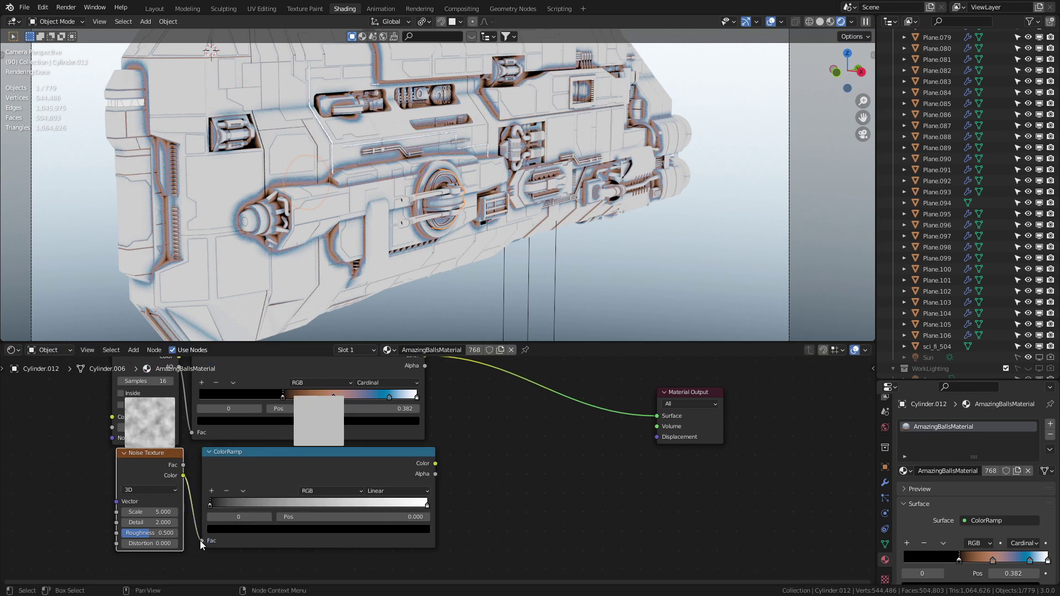
Step: Pull the new ramp's stops together, white at 0.523, and set Cardinal interpolation
left_click_drag(211, 505, 266, 507)
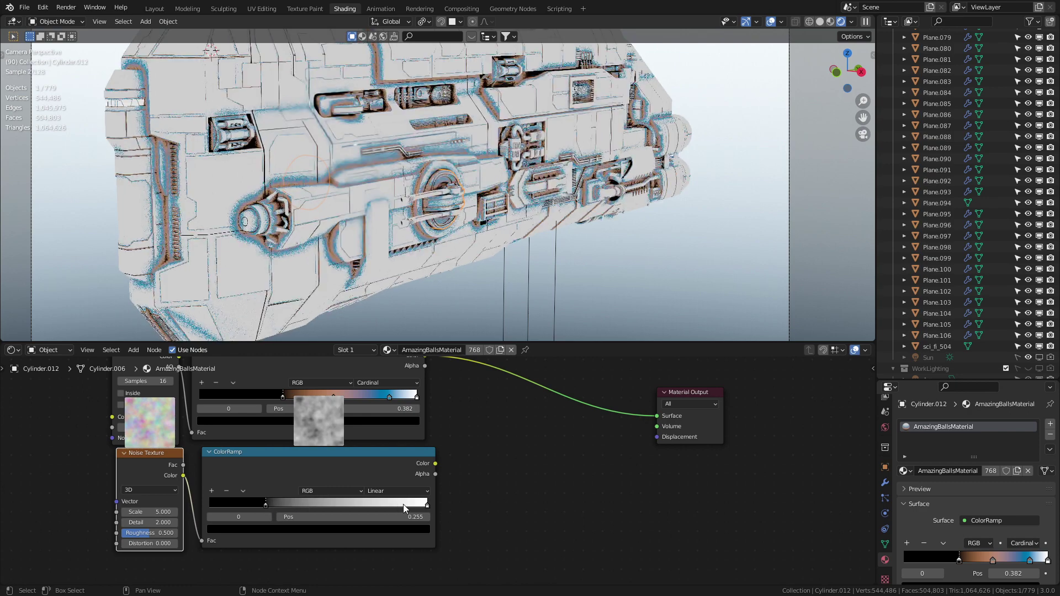
left_click_drag(427, 504, 324, 505)
left_click(387, 491)
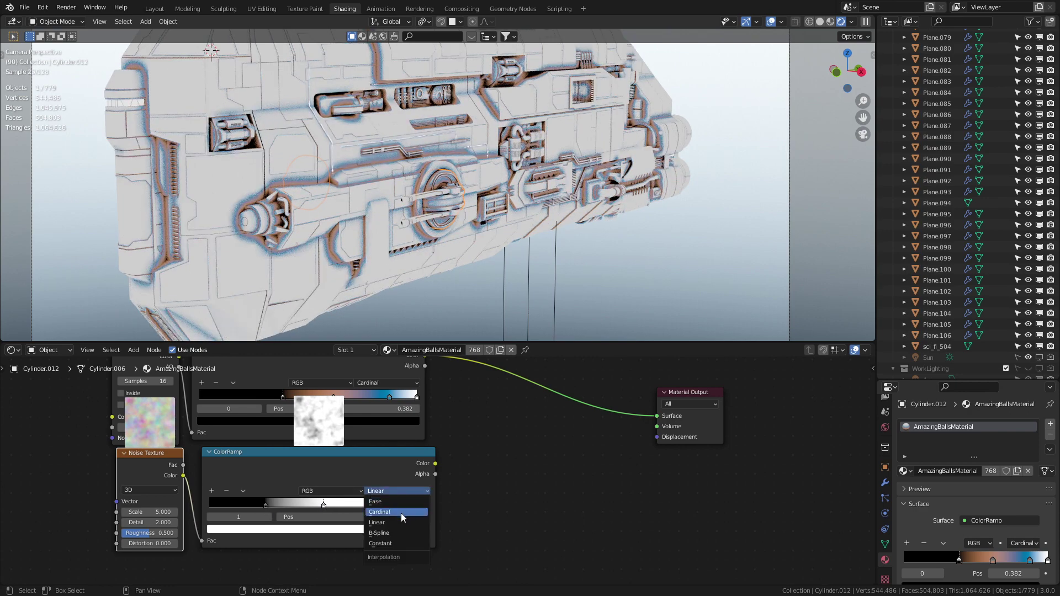
left_click(401, 513)
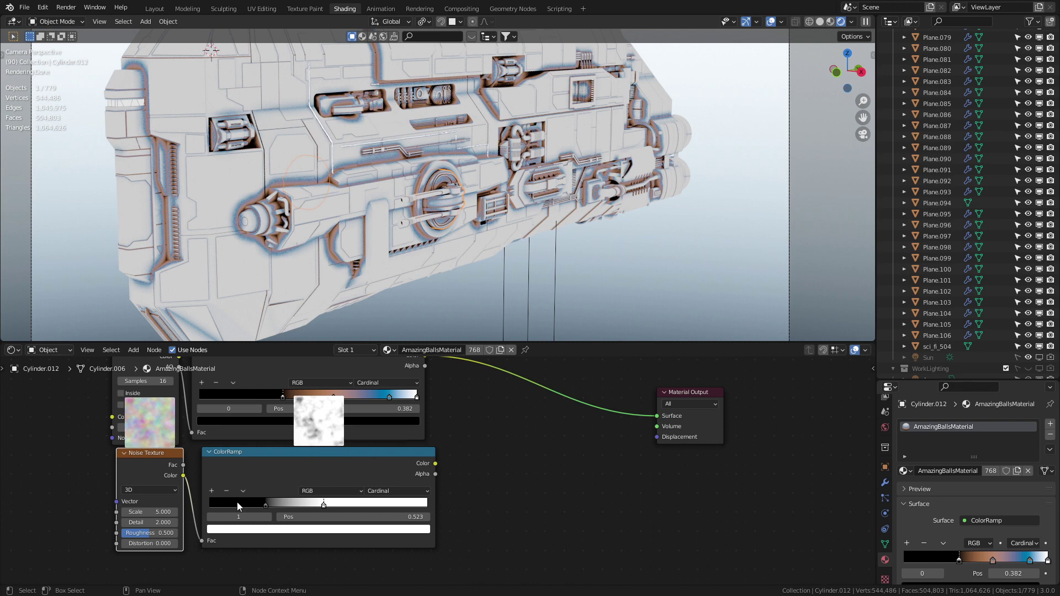
Step: Raise the noise Scale to 80.7 and Roughness to 1.0
left_click_drag(160, 513, 265, 512)
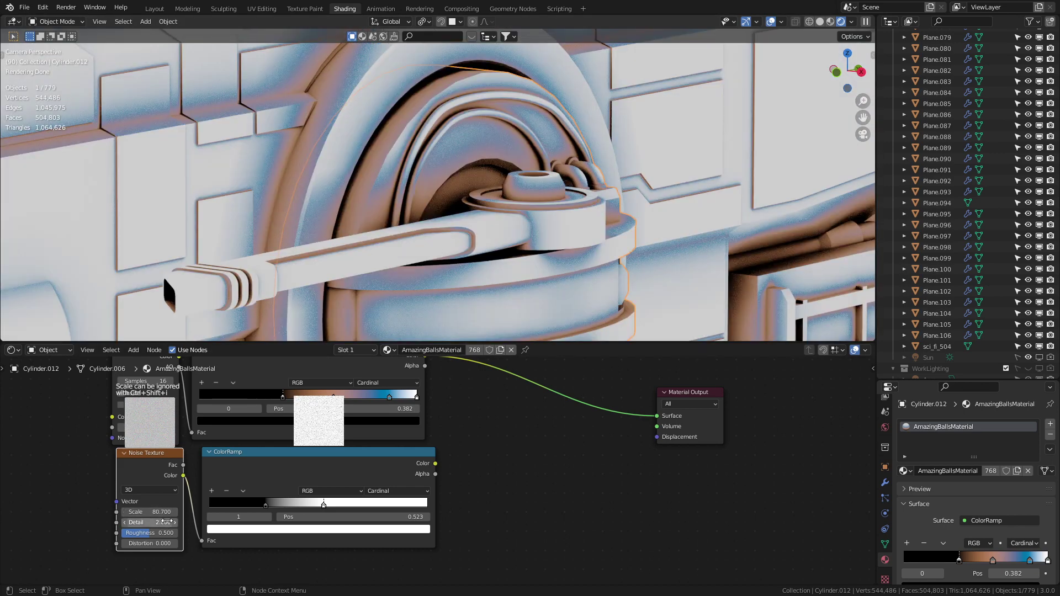
left_click_drag(145, 533, 178, 533)
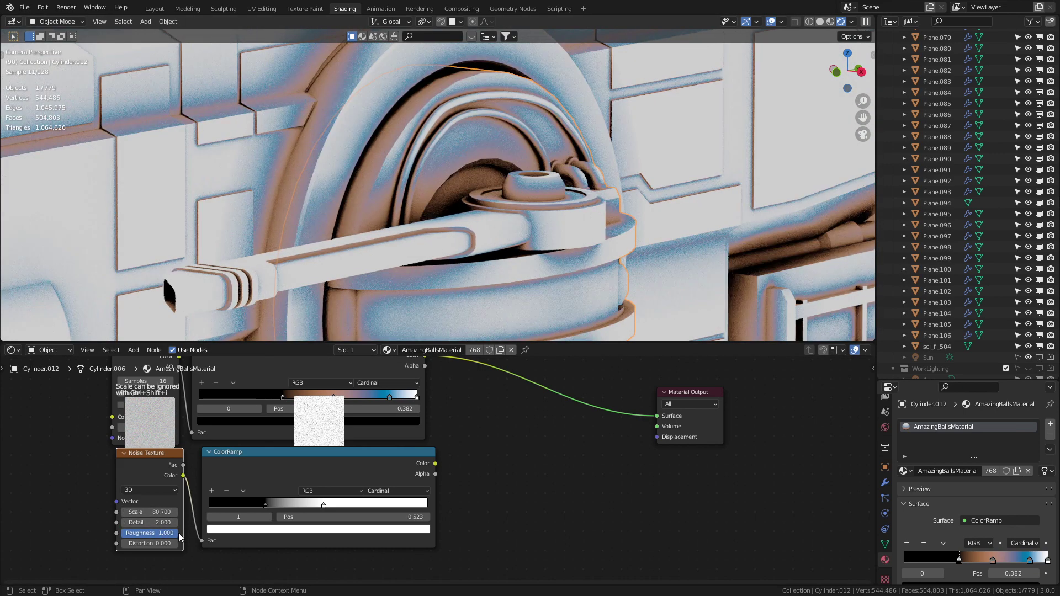
middle_click_drag(489, 393, 467, 440)
Step: Insert a MixRGB on the ramp-to-output link with the noise ramp in Color2, Overlay, Fac 0.3
key("shift+a")
left_click(467, 439)
type("mix")
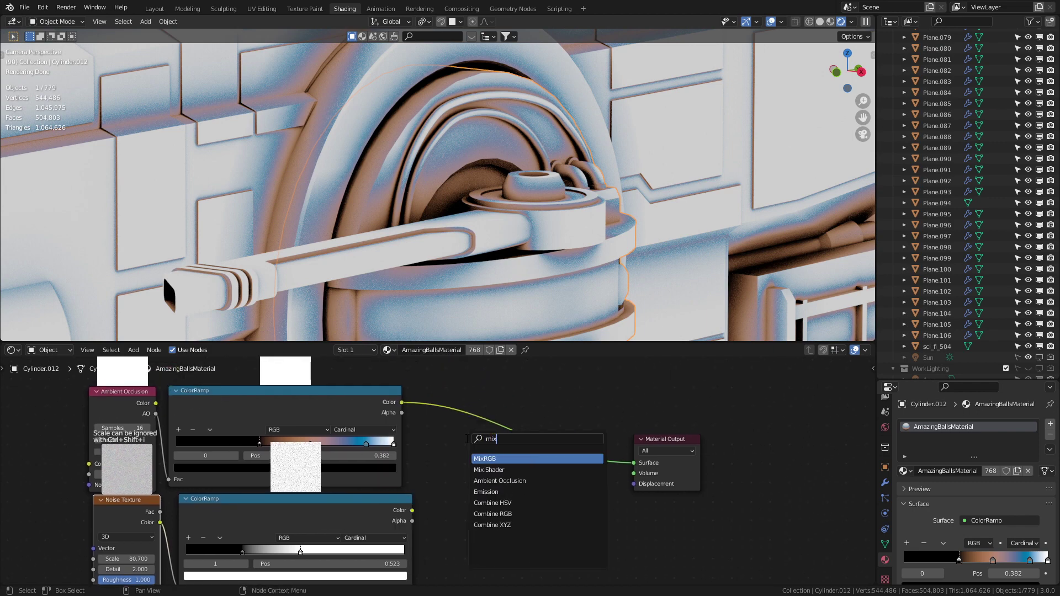
key("Return")
left_click(459, 415)
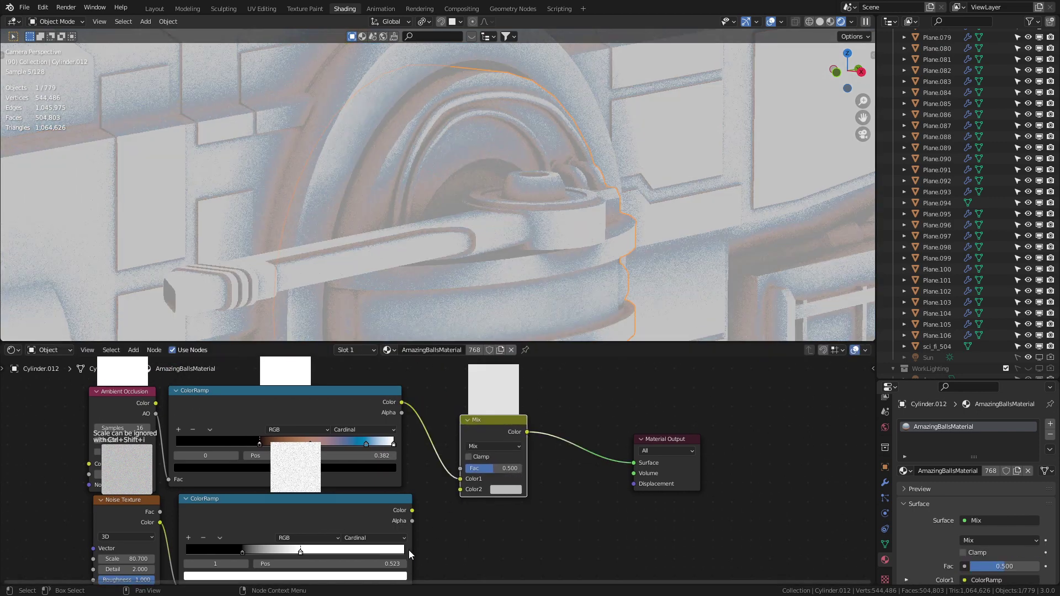
left_click_drag(413, 514, 462, 488)
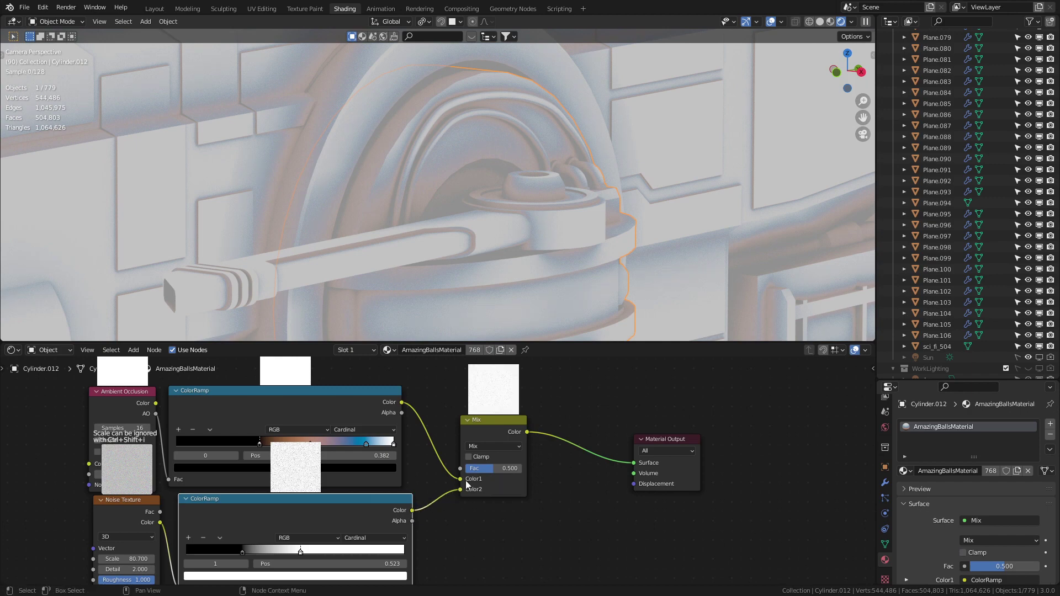
left_click(479, 447)
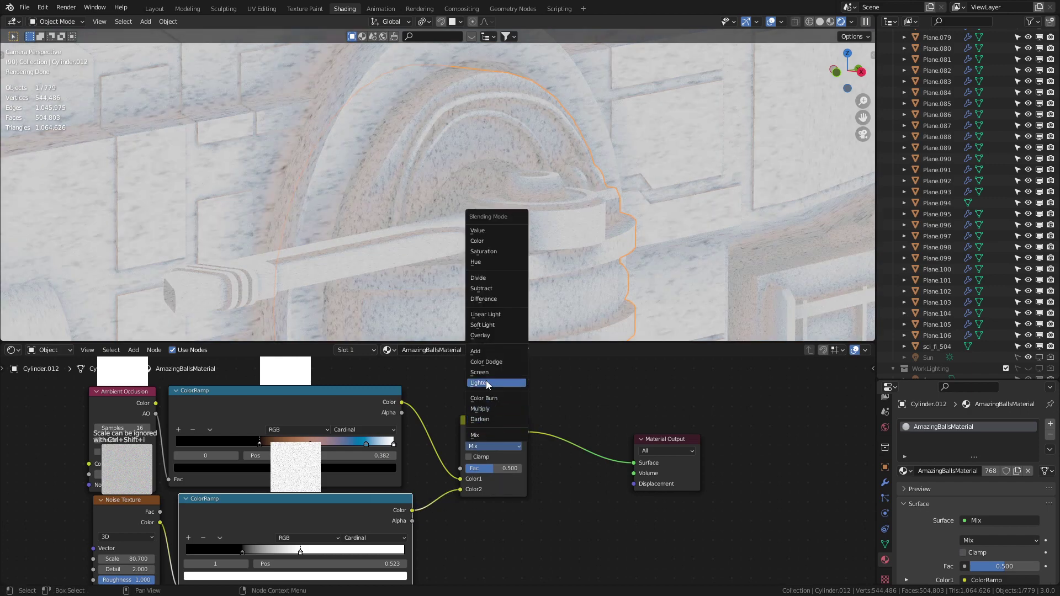
left_click(492, 336)
left_click_drag(499, 468, 492, 468)
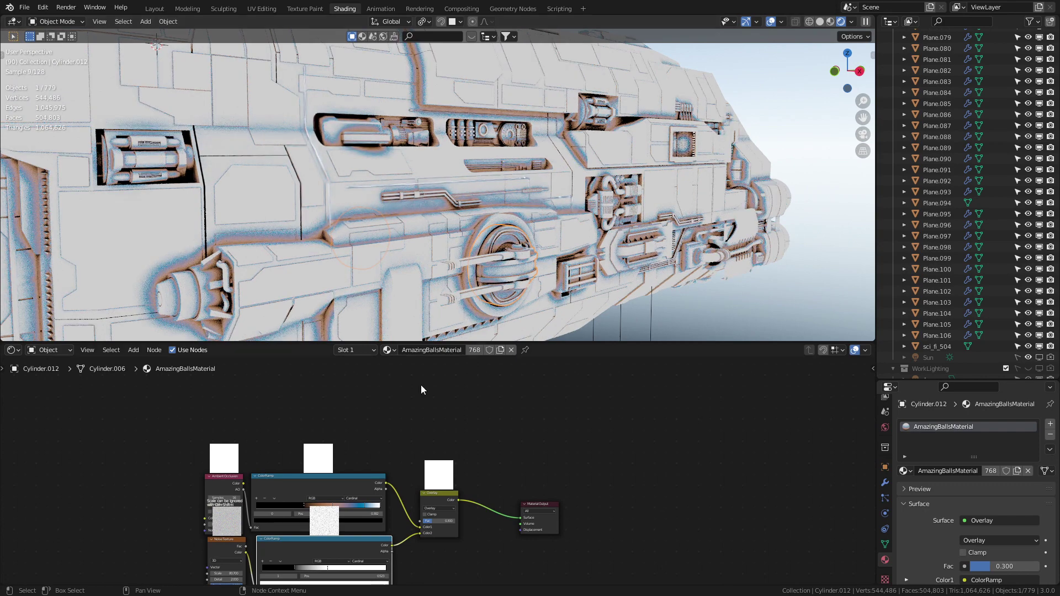
Step: Add an Image Texture node loaded with the scratched aluminium albedo image
key("shift+a")
left_click(346, 402)
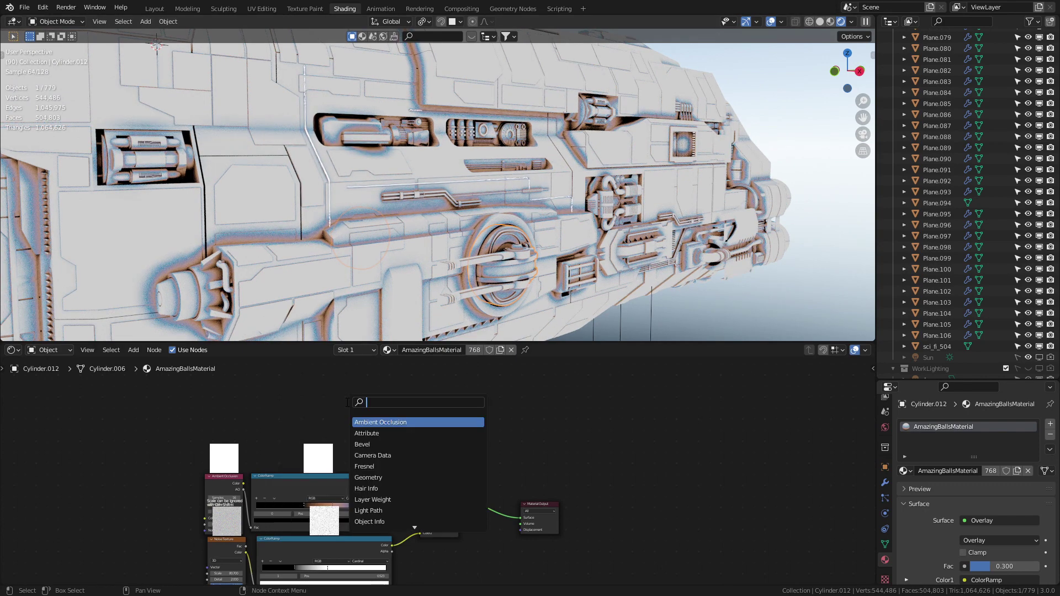
type("image")
key("Return")
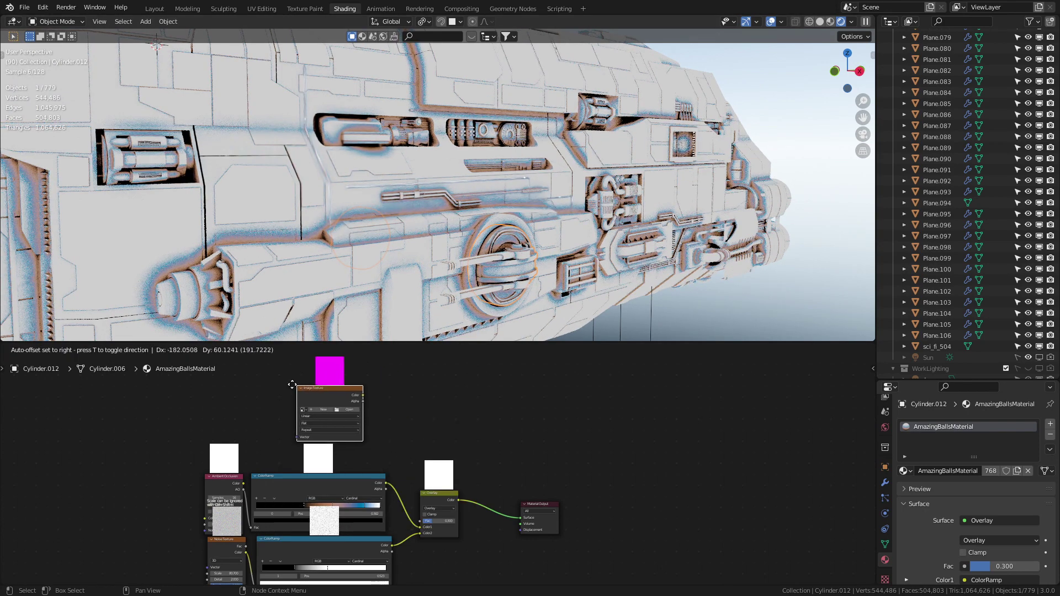
left_click(291, 386)
left_click(343, 412)
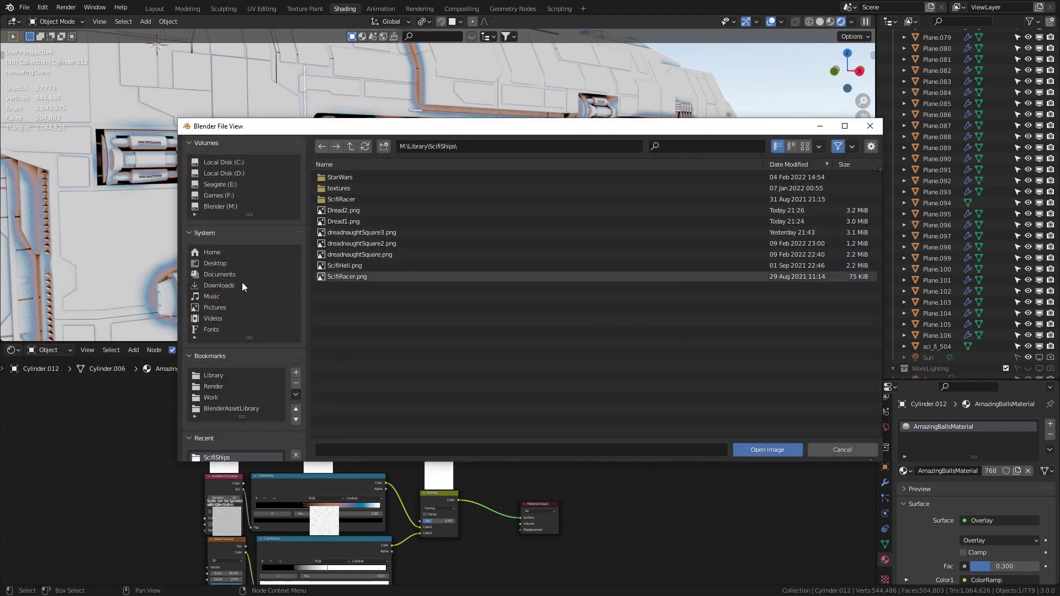
double_click(469, 300)
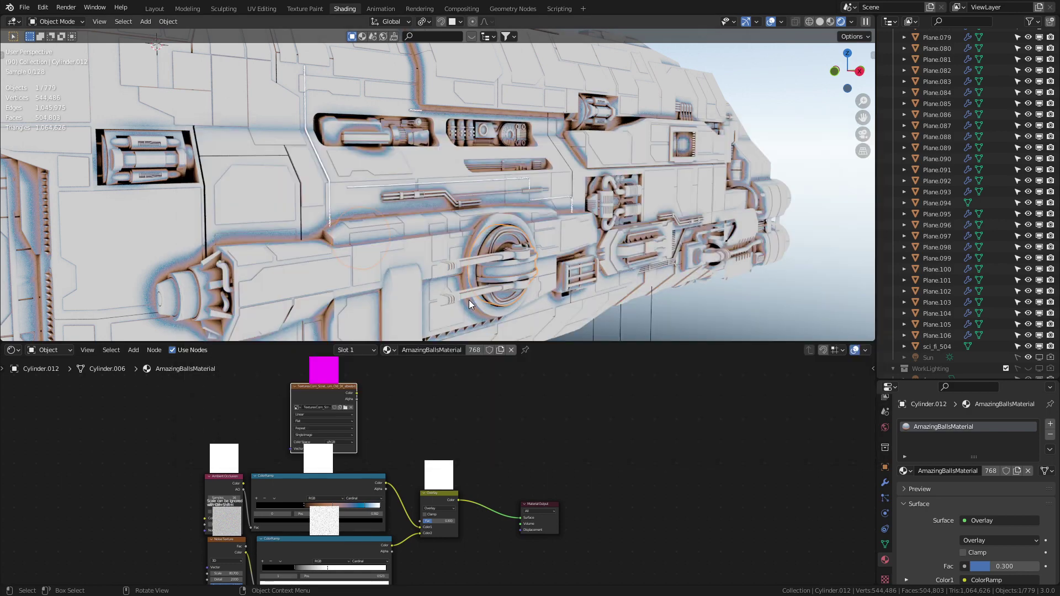
Step: Chain a duplicated Overlay node into Surface, with the texture in Color1 and the lower Overlay in Color2
left_click(442, 490)
key("shift+d")
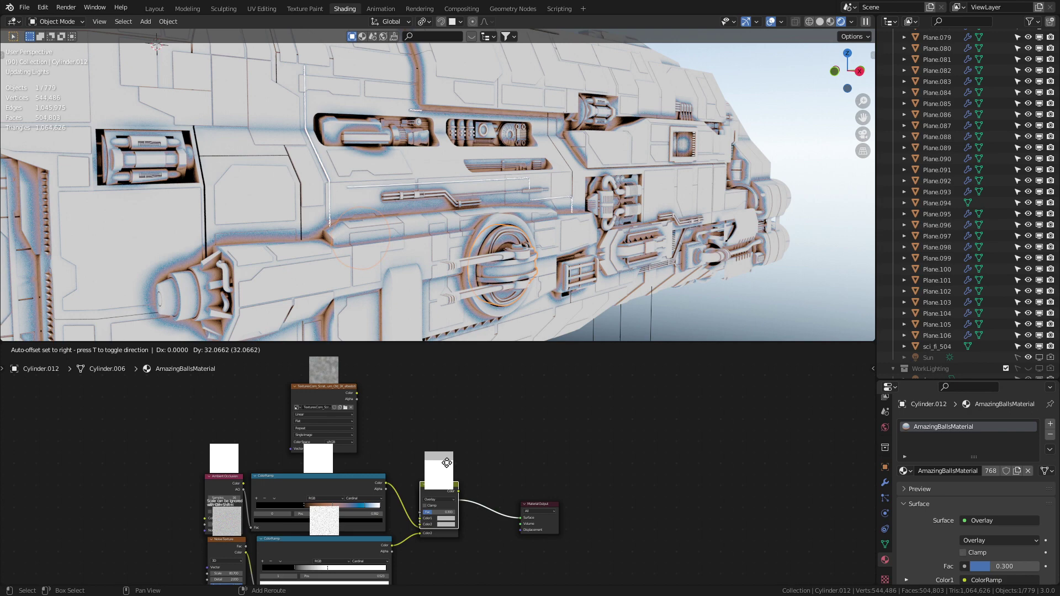
left_click(444, 412)
left_click_drag(459, 499, 419, 433)
left_click_drag(459, 398, 523, 520)
left_click_drag(356, 393, 425, 431)
middle_click_drag(351, 398, 388, 401)
left_click_drag(388, 401, 335, 400)
scroll(354, 411, "up", 2)
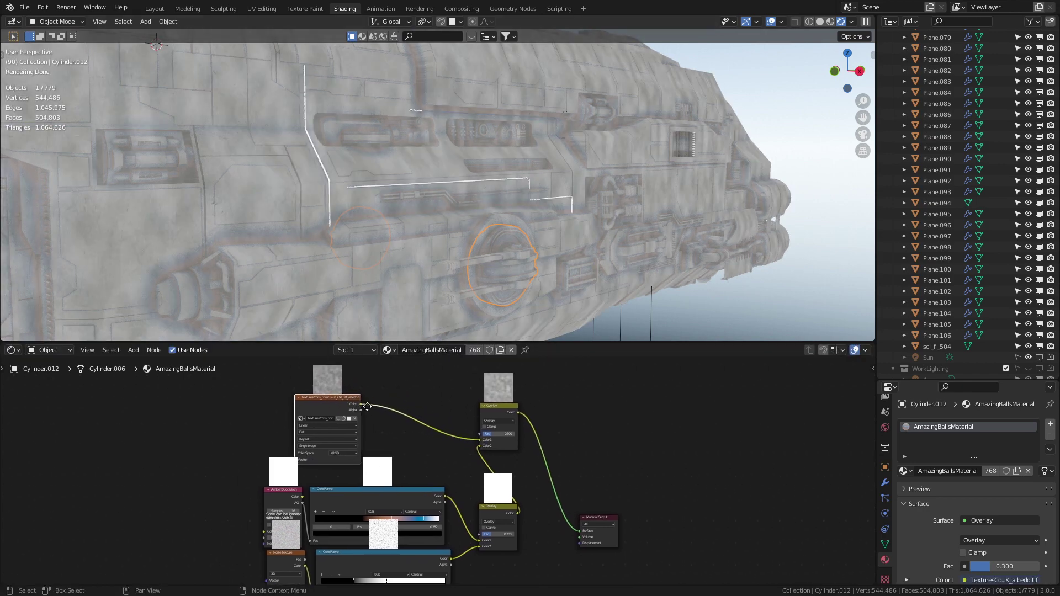
middle_click_drag(354, 408, 414, 454)
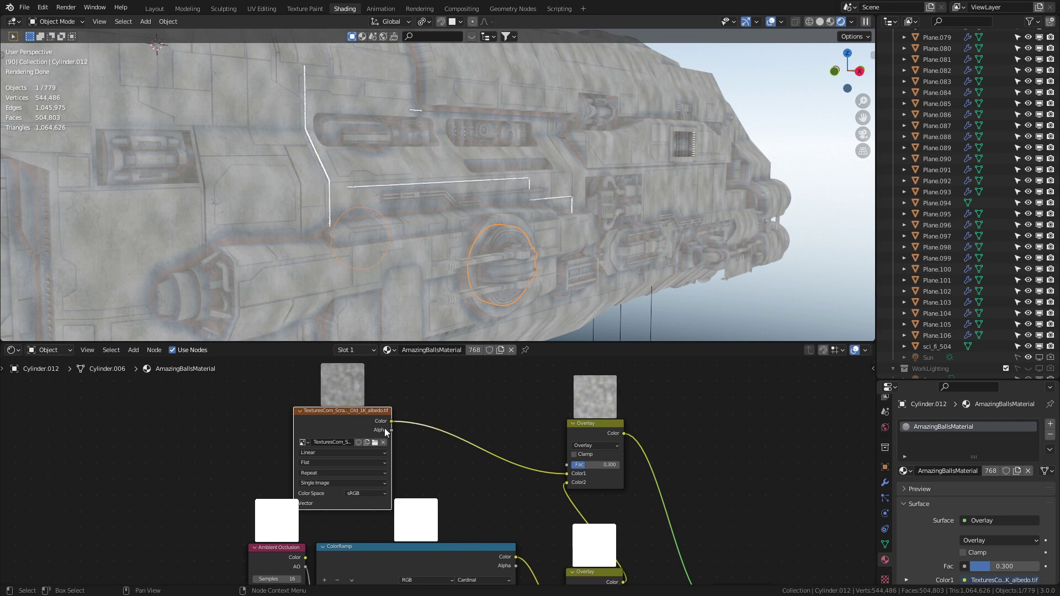
Step: Drop a Mix node on the texture link: Color2 value 0.019, Multiply blend, Fac 0.6
key("shift+a")
left_click(399, 399)
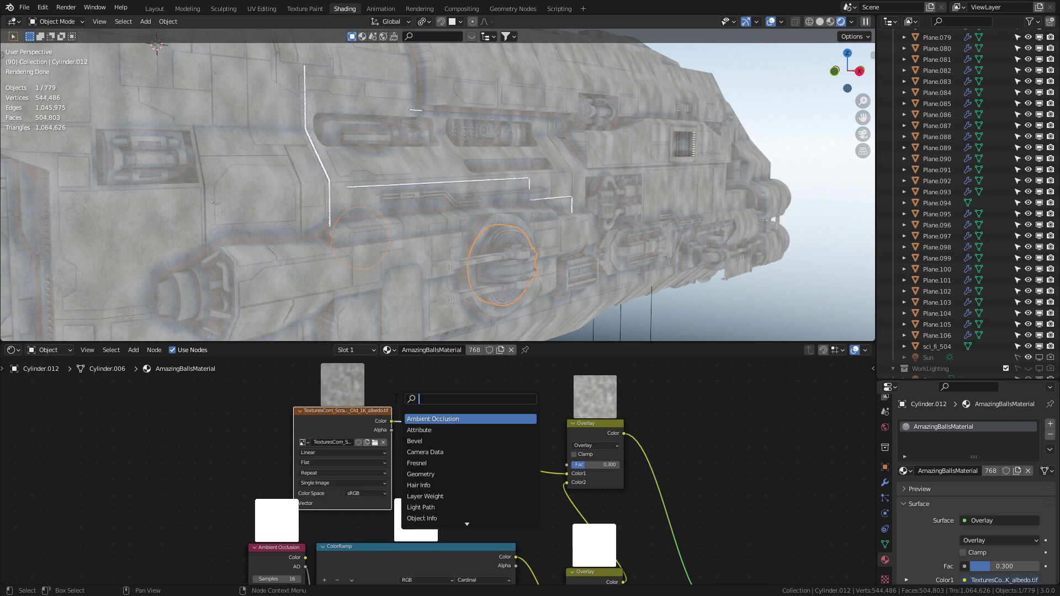
type("mix")
key("Return")
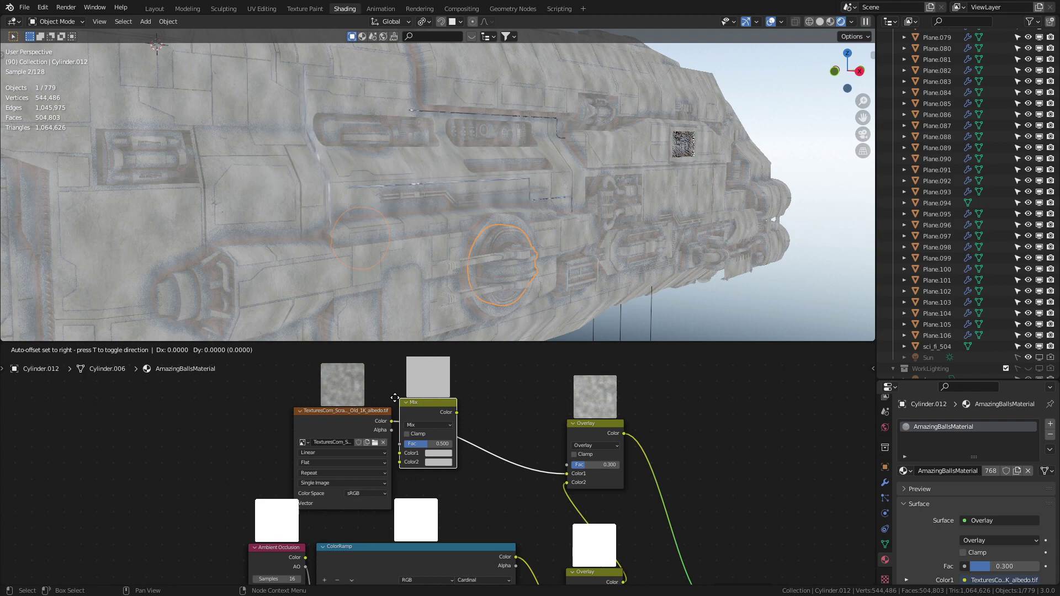
left_click(432, 411)
left_click(475, 475)
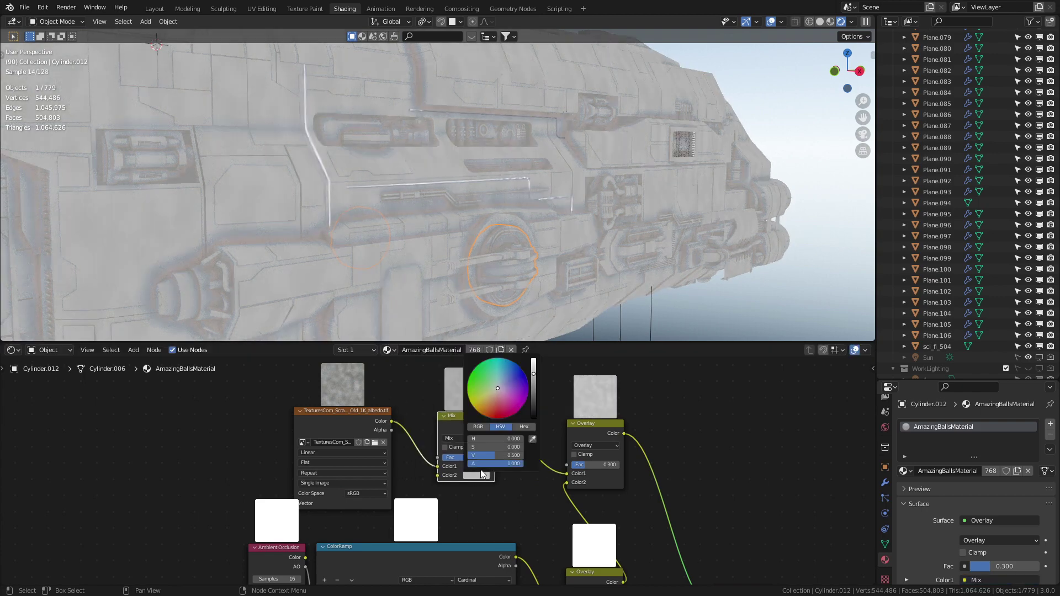
left_click_drag(535, 397, 533, 416)
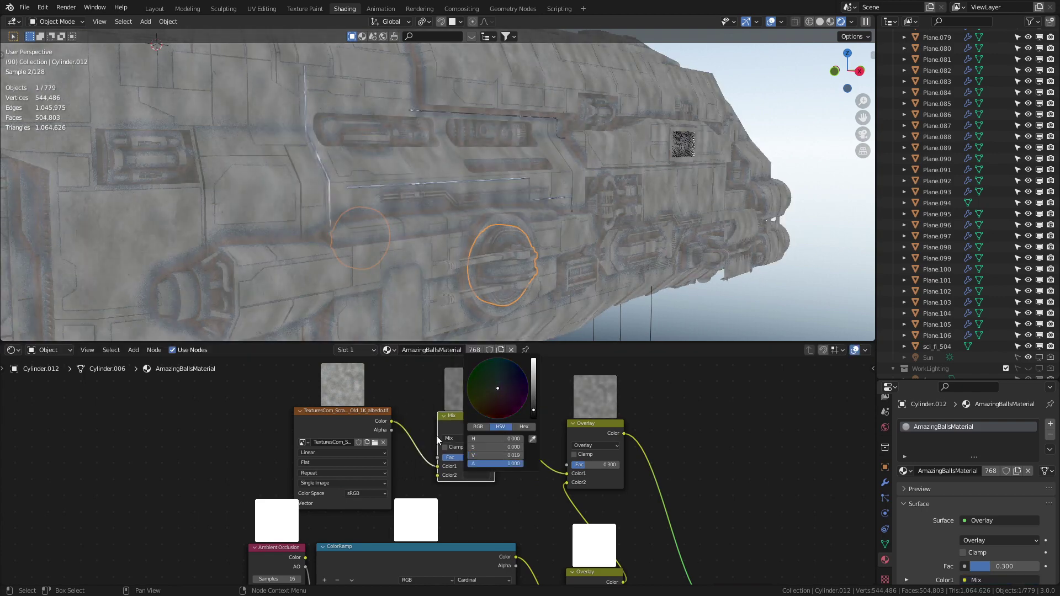
left_click(456, 440)
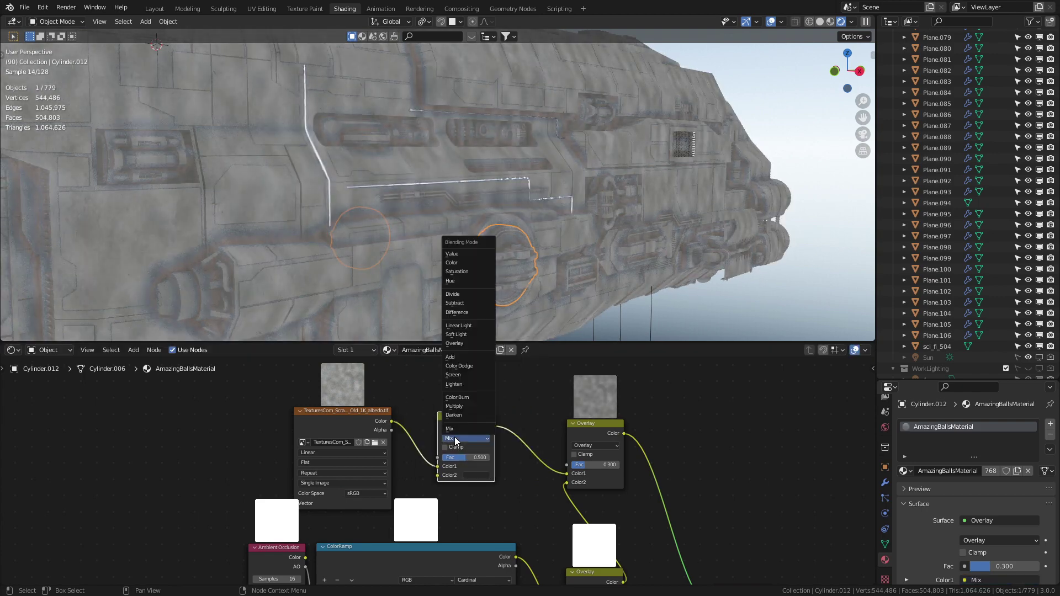
left_click(462, 405)
left_click_drag(464, 457, 479, 457)
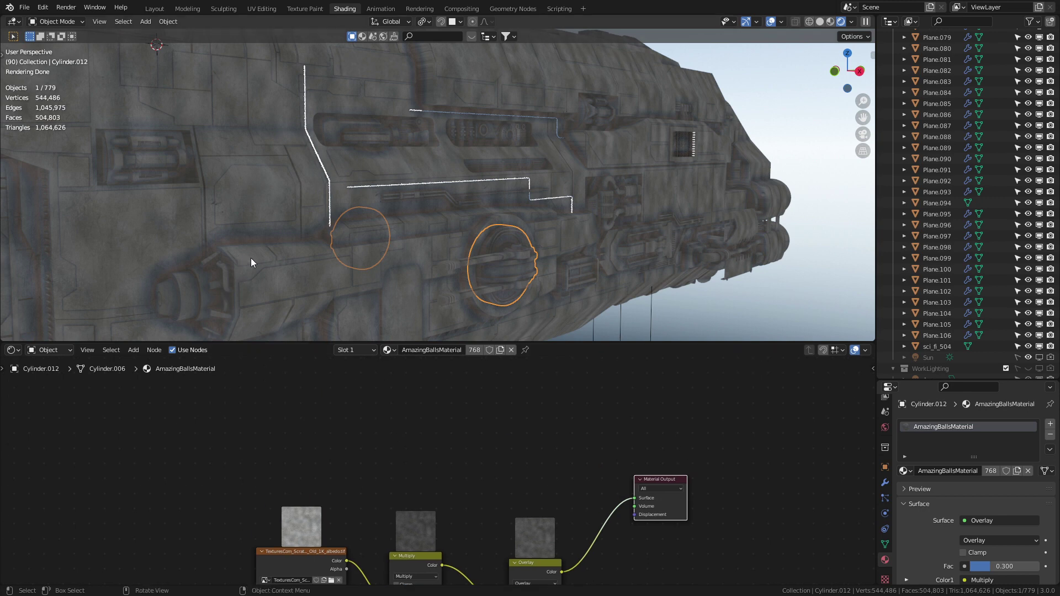
Step: Add a Geometry node at upper left and a Bevel node below it
middle_click_drag(298, 426, 320, 438)
key("shift+a")
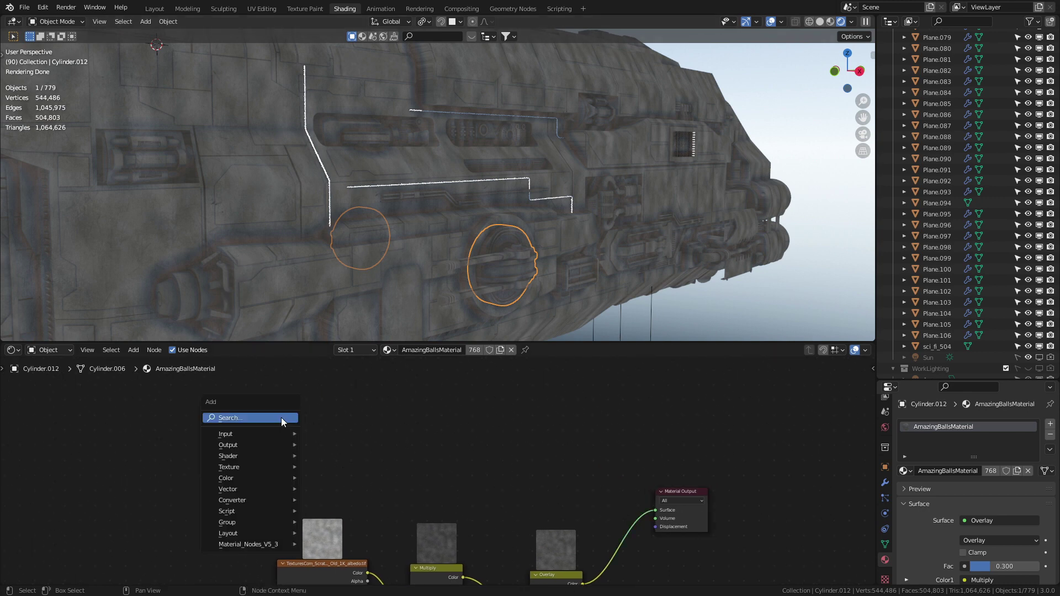
left_click(281, 419)
type("geo")
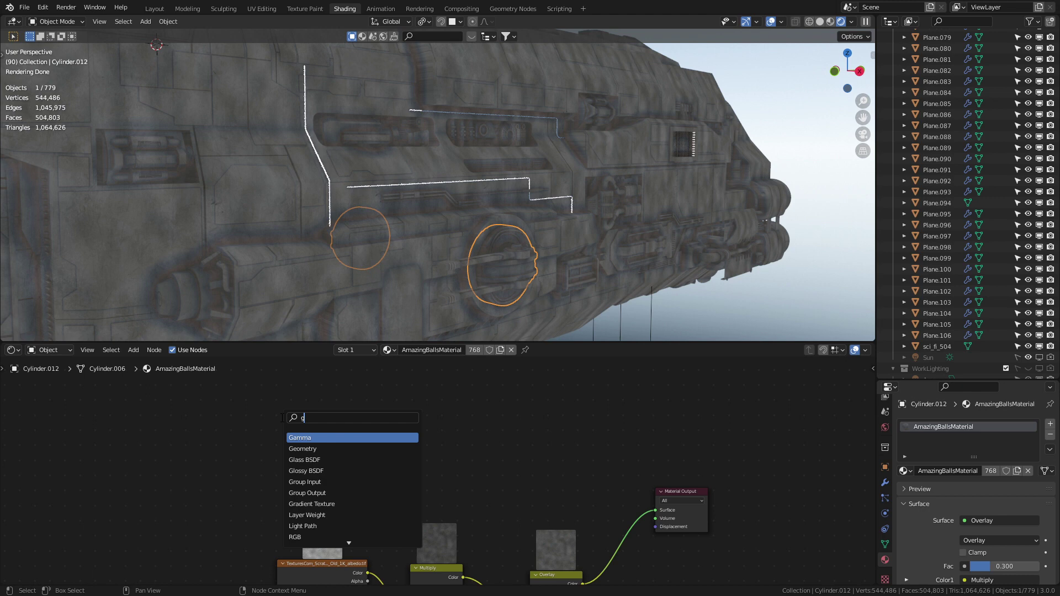
key("Return")
left_click(207, 369)
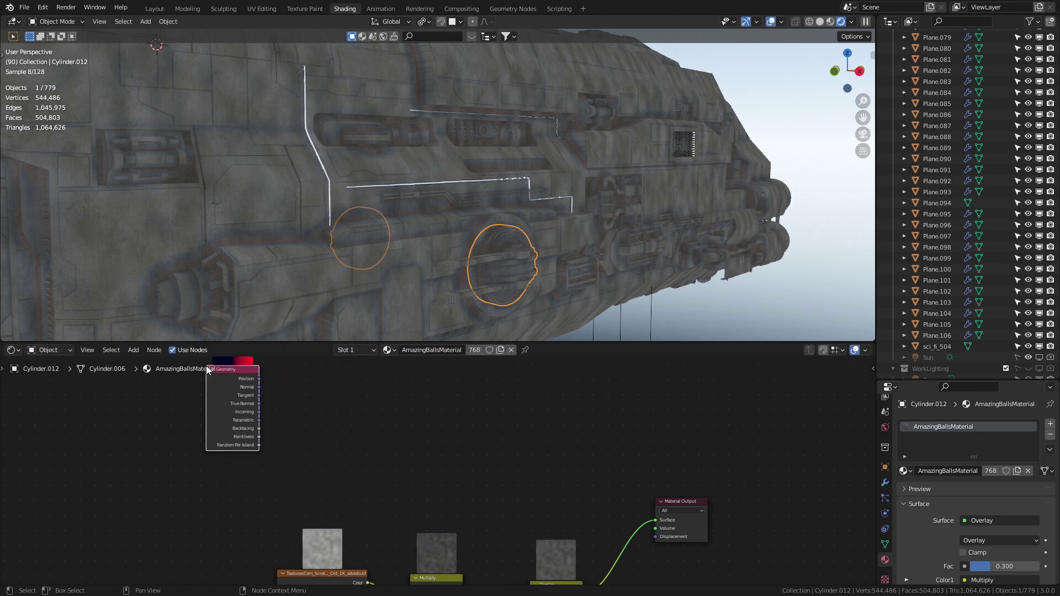
key("shift+a")
left_click(236, 457)
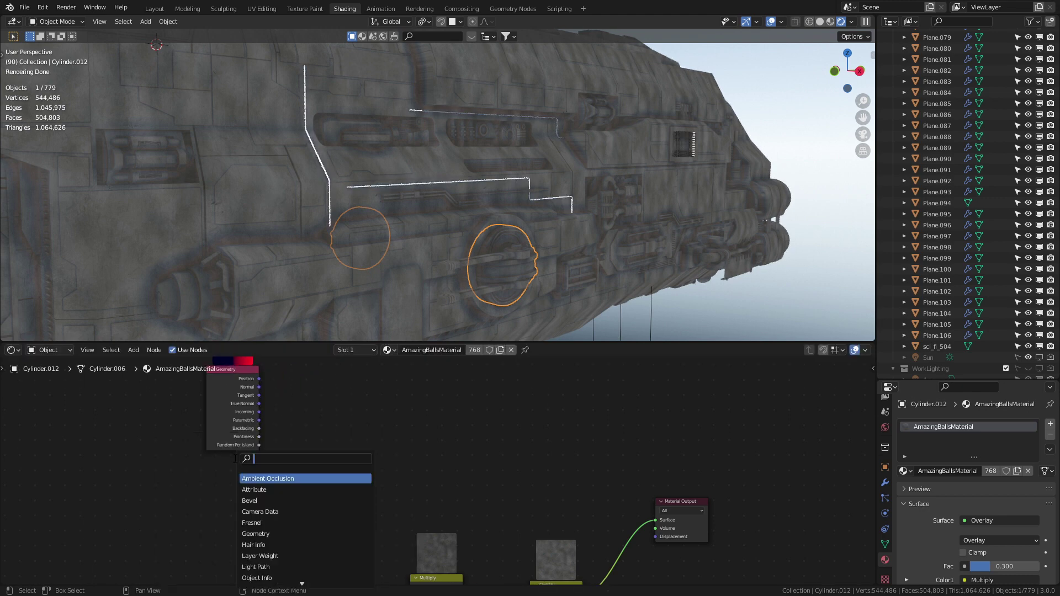
type("bevel")
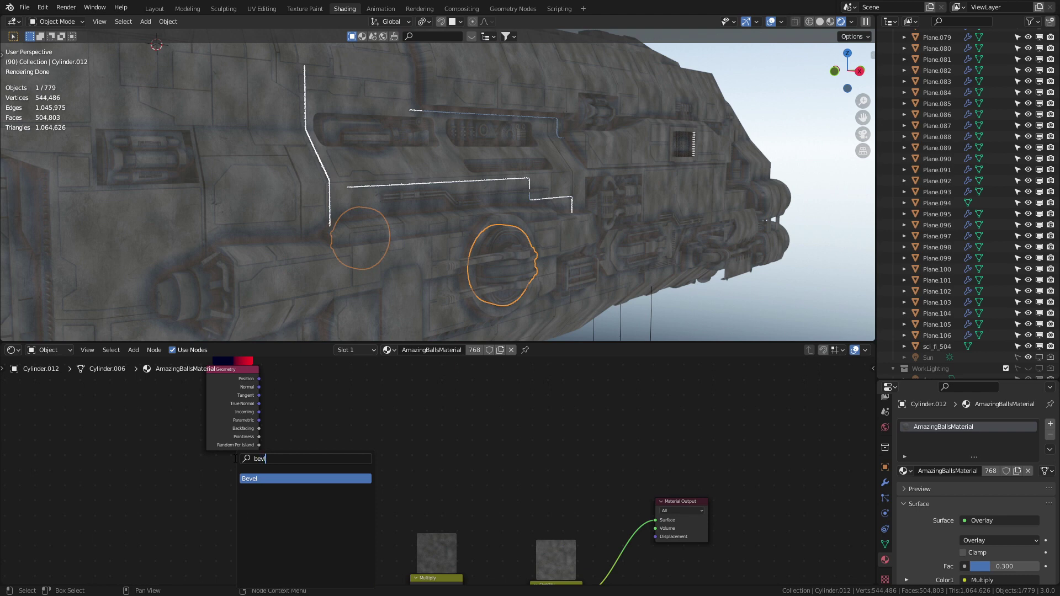
key("Return")
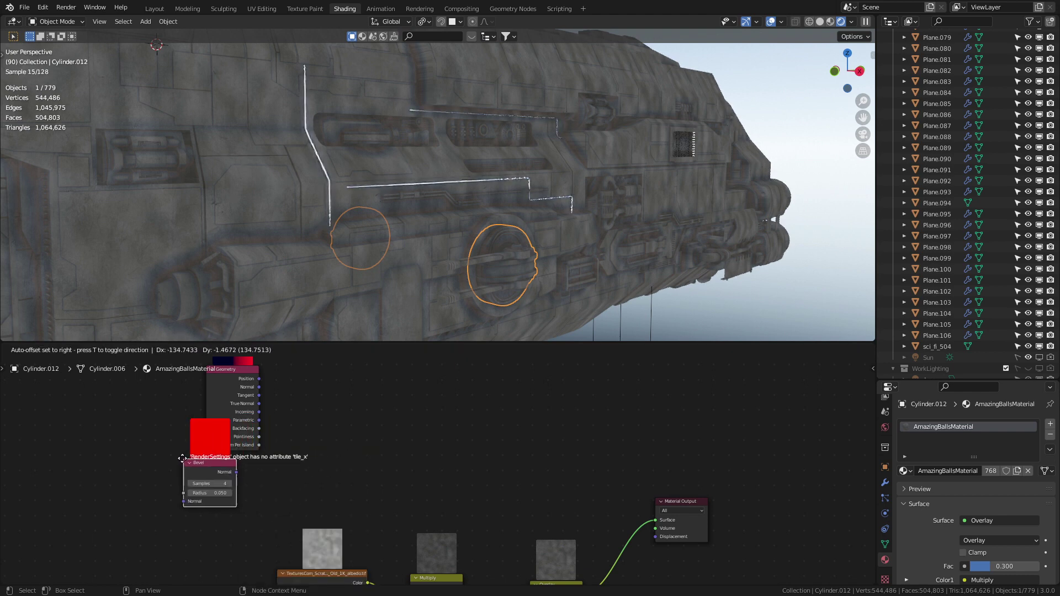
left_click(194, 470)
Step: Add a Vector Math Add node and feed it the Bevel and Geometry normals
key("shift+a")
left_click(294, 424)
type("vector")
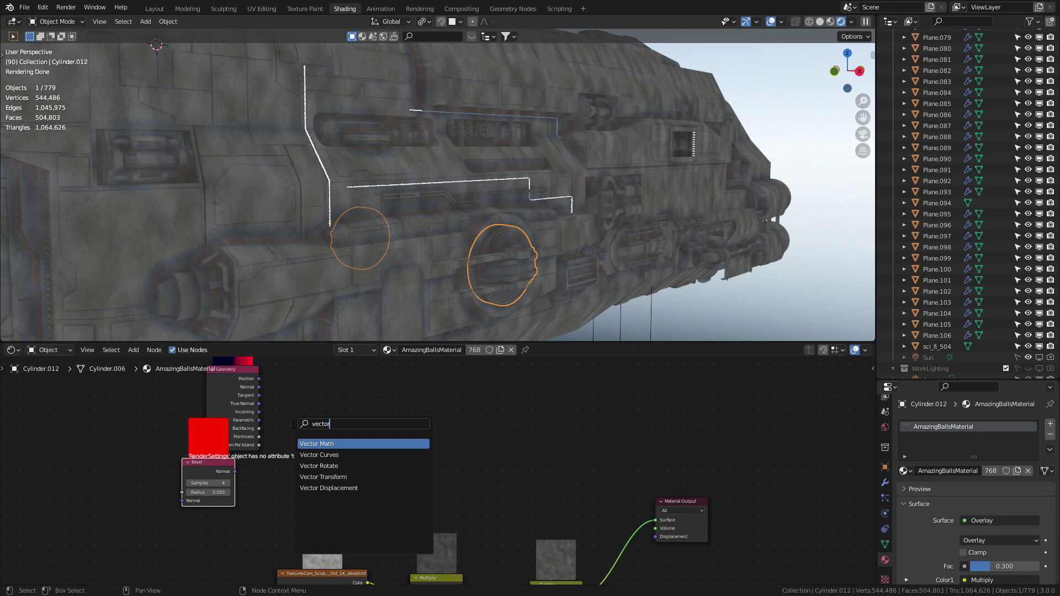
key("Return")
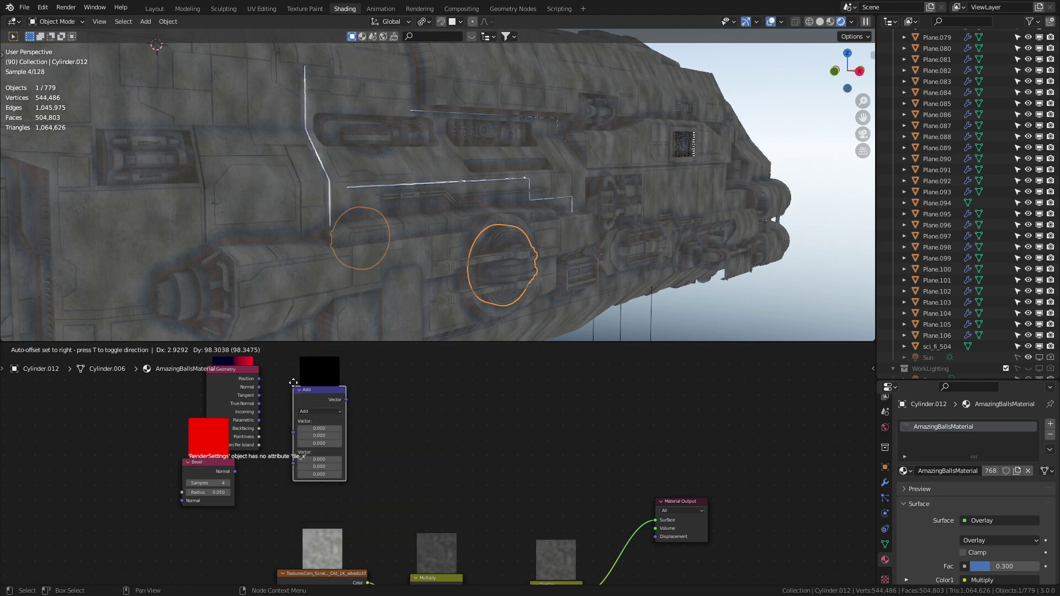
left_click(298, 371)
left_click_drag(234, 477, 300, 452)
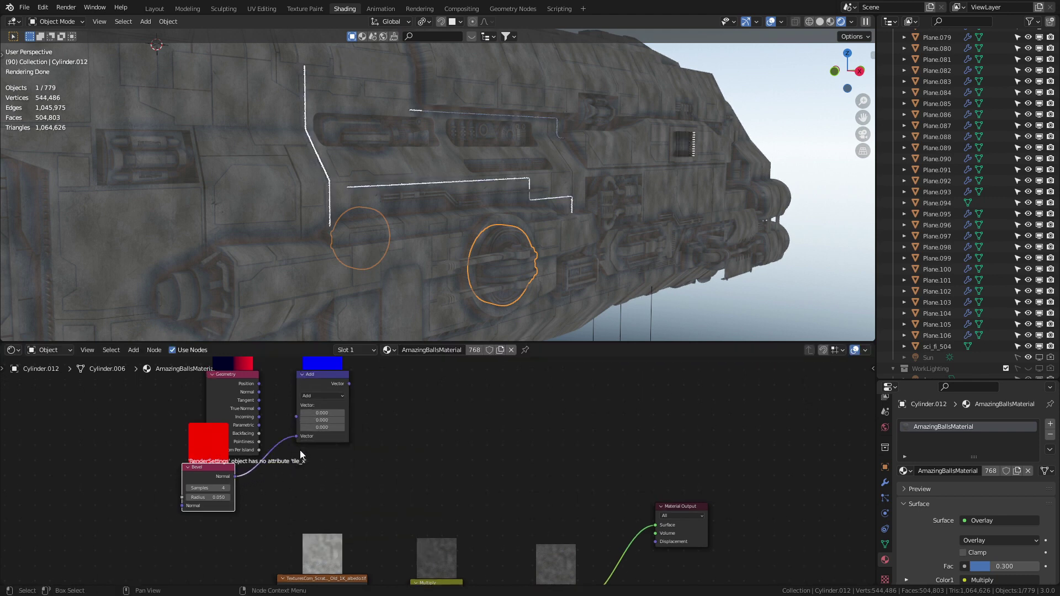
left_click_drag(259, 392, 300, 417)
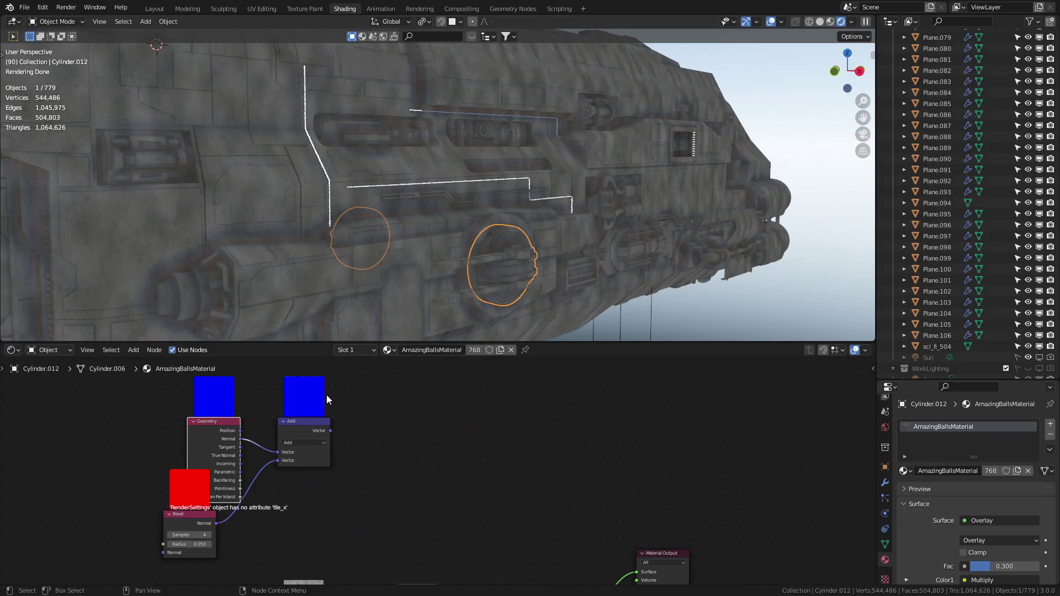
scroll(329, 398, "up", 2)
Step: Switch the vector node to Dot Product and feed its Value into a ColorRamp tightened to 0.948
left_click(389, 406)
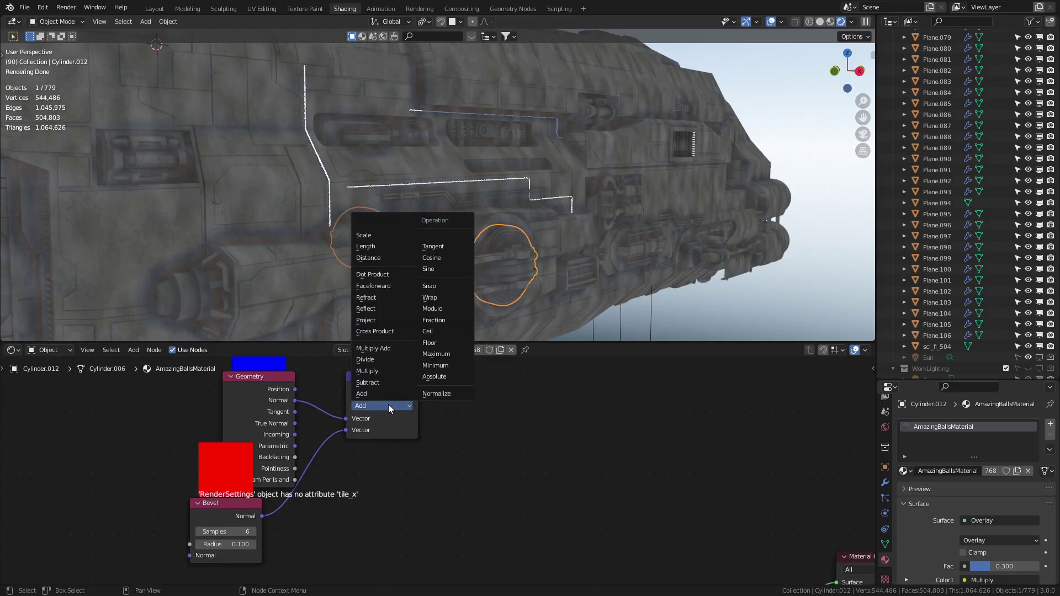
left_click(376, 277)
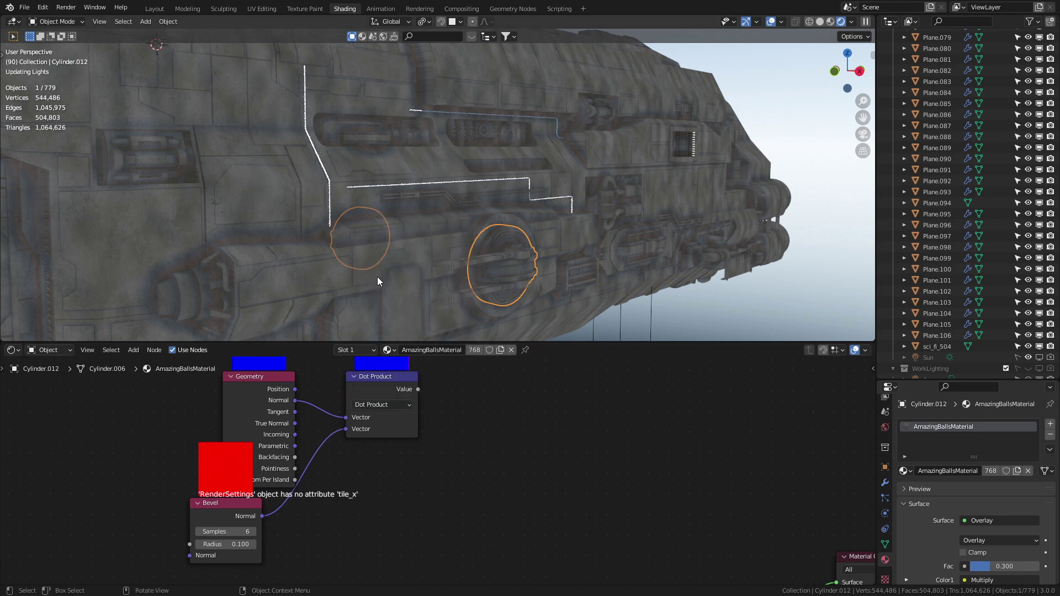
key("shift+a")
left_click(432, 453)
type("color ramp")
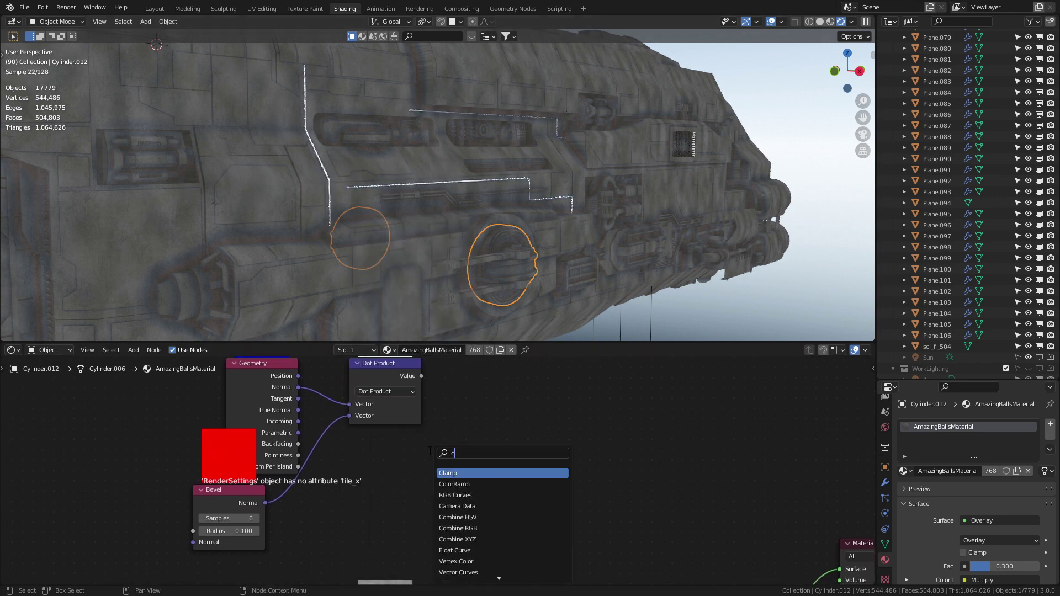
key("Return")
left_click(390, 435)
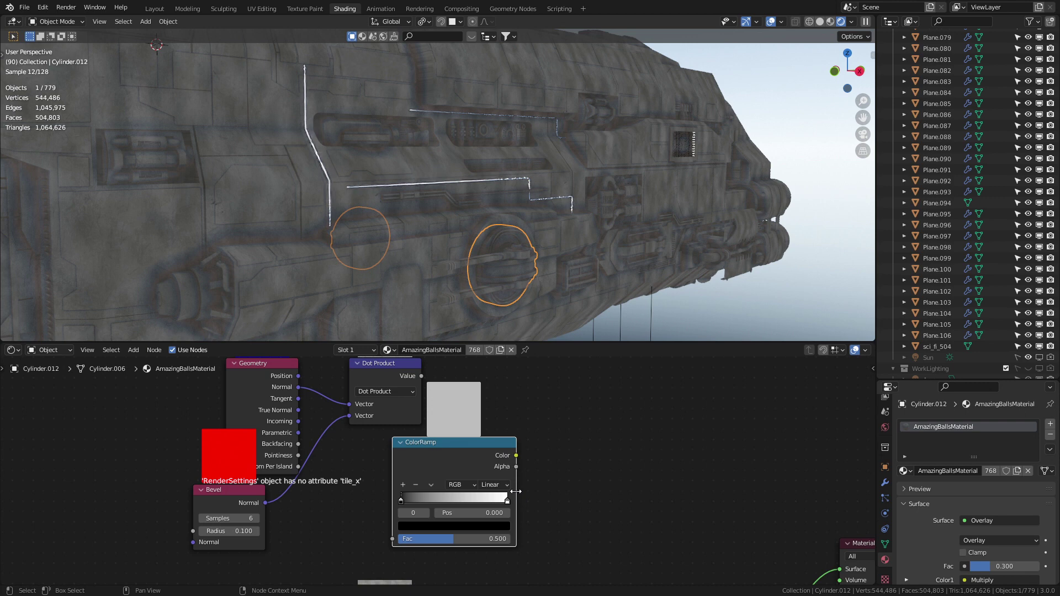
left_click_drag(516, 465, 562, 465)
left_click_drag(422, 376, 392, 538)
left_click_drag(402, 501, 548, 504)
Step: Connect the ColorRamp Color to the Material Output Surface to preview the white edge mask
scroll(497, 387, "up", 3)
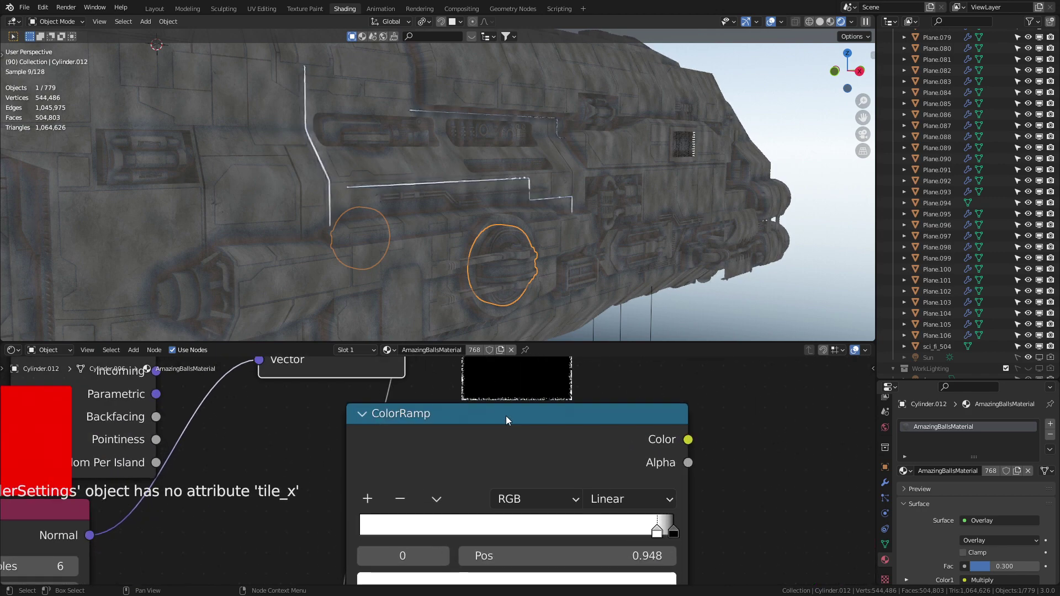
middle_click_drag(490, 398, 432, 498)
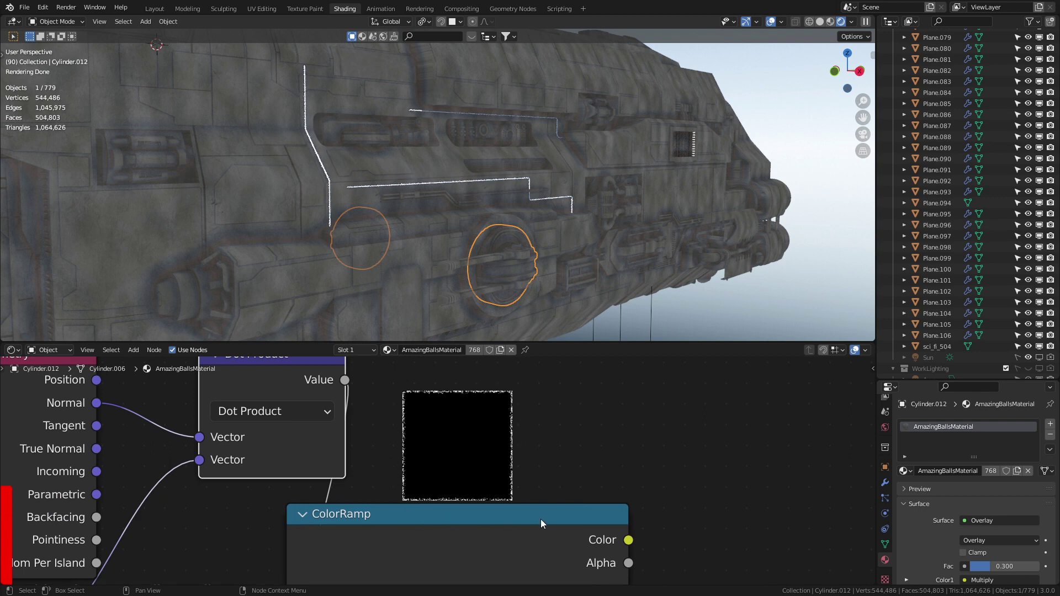
scroll(541, 520, "down", 2)
middle_click_drag(690, 525, 506, 380)
scroll(506, 379, "down", 1)
middle_click_drag(506, 459, 353, 441)
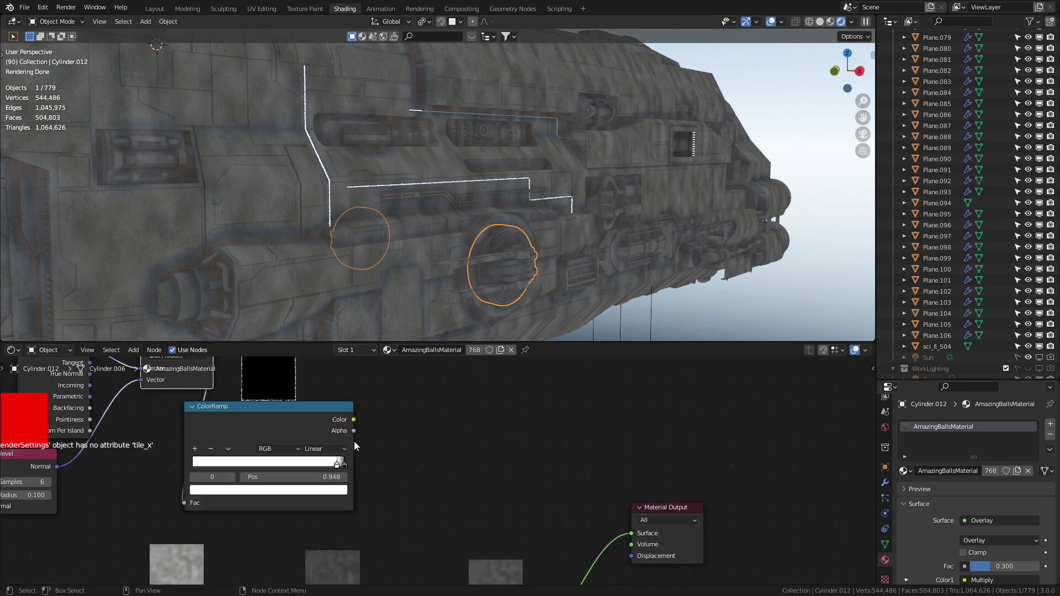
left_click_drag(353, 419, 632, 533)
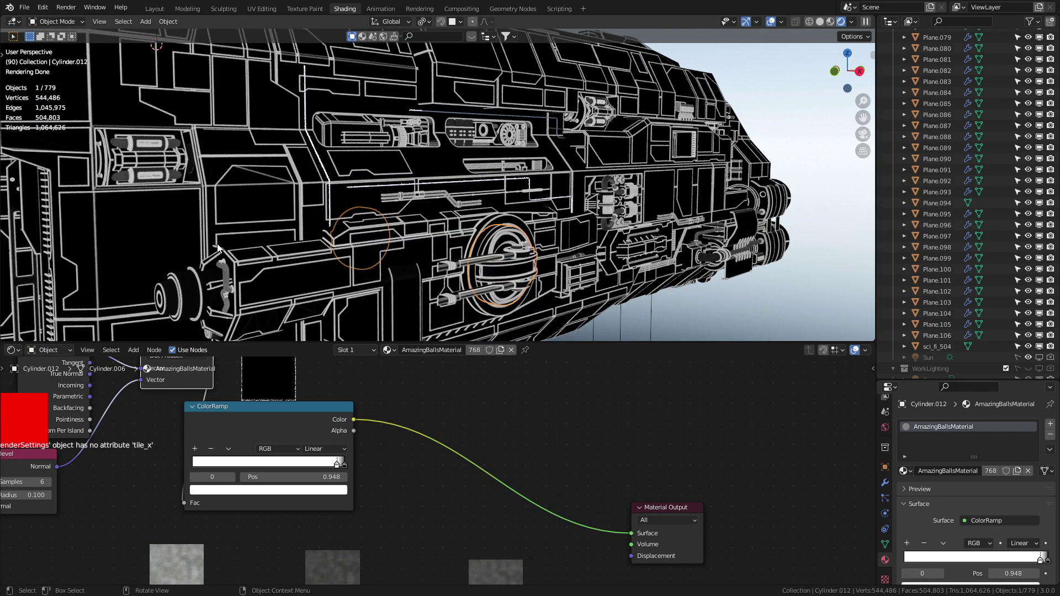
Step: Add an Image Texture node and load roughness.tif from the Downloads folder
middle_click_drag(315, 369, 398, 477)
key("shift+a")
left_click(403, 407)
type("imag")
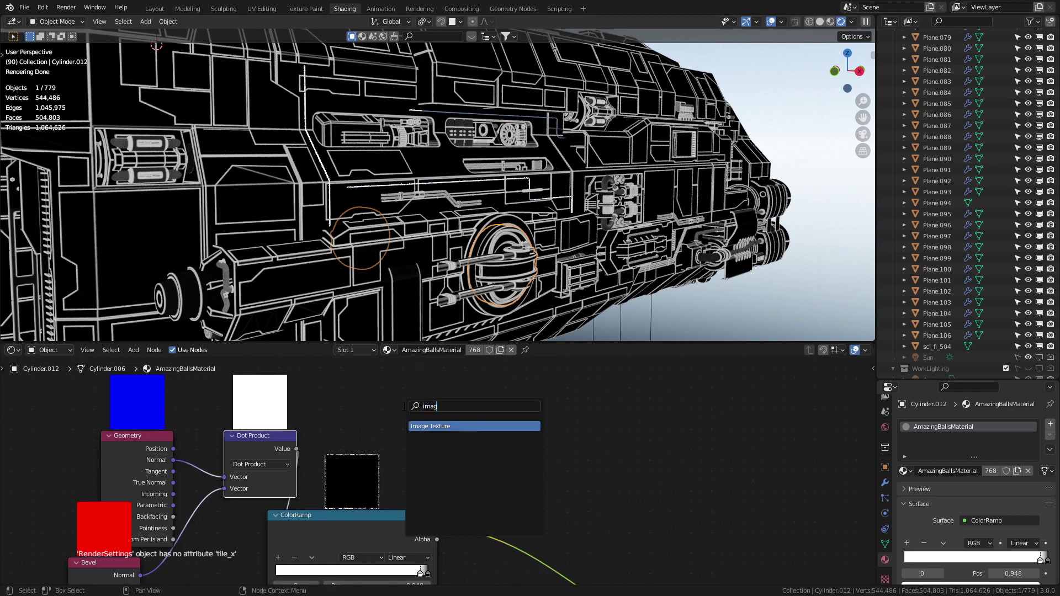
key("Return")
left_click(349, 360)
left_click(444, 405)
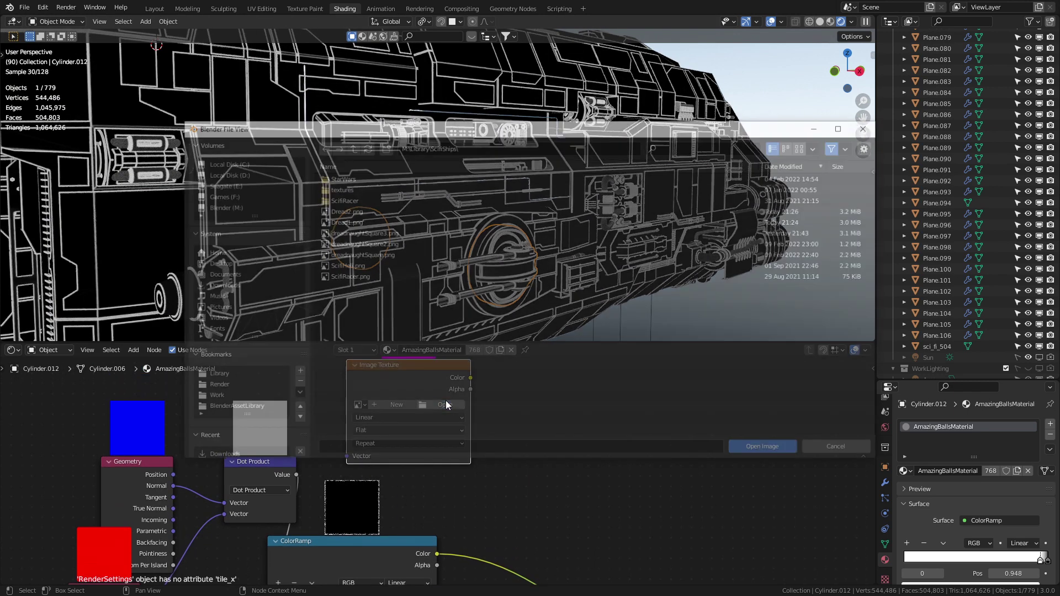
left_click(221, 285)
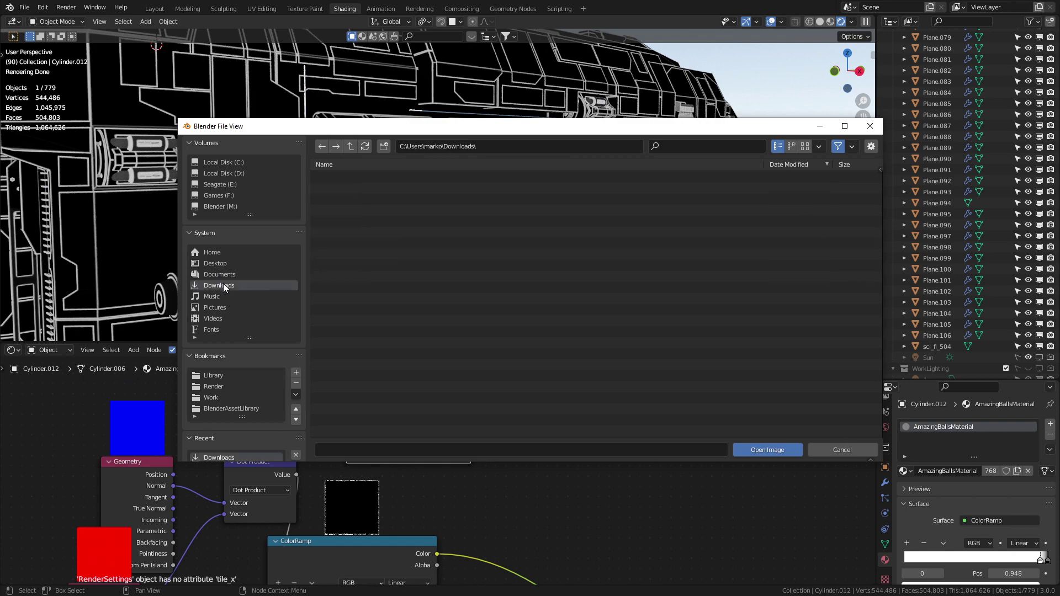
double_click(450, 277)
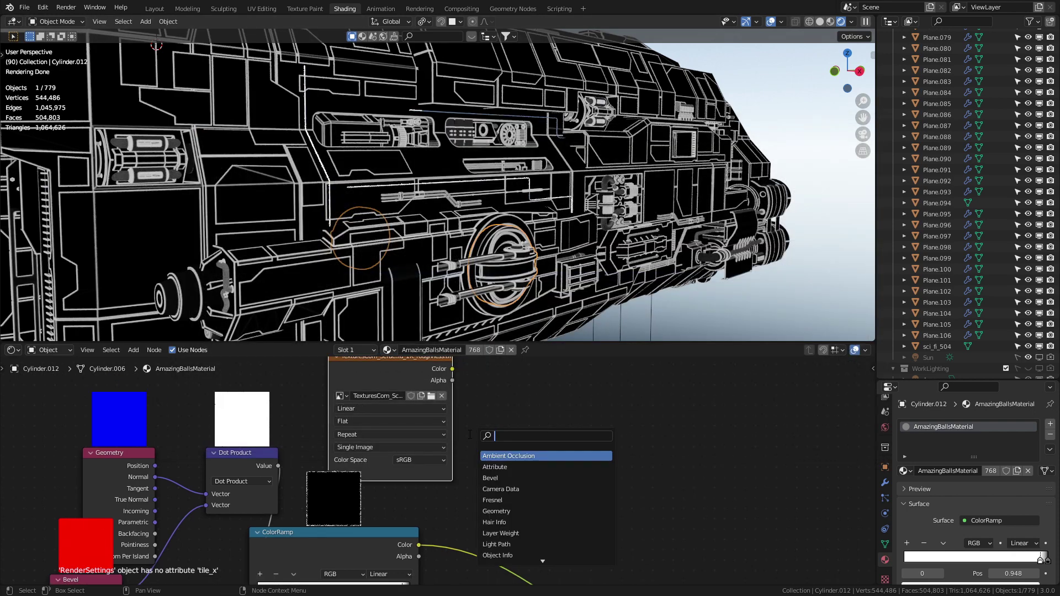
Step: Add a Mix node fed by the edge ColorRamp and set its blend mode to Soft Light
type("mix")
key("Return")
left_click(505, 413)
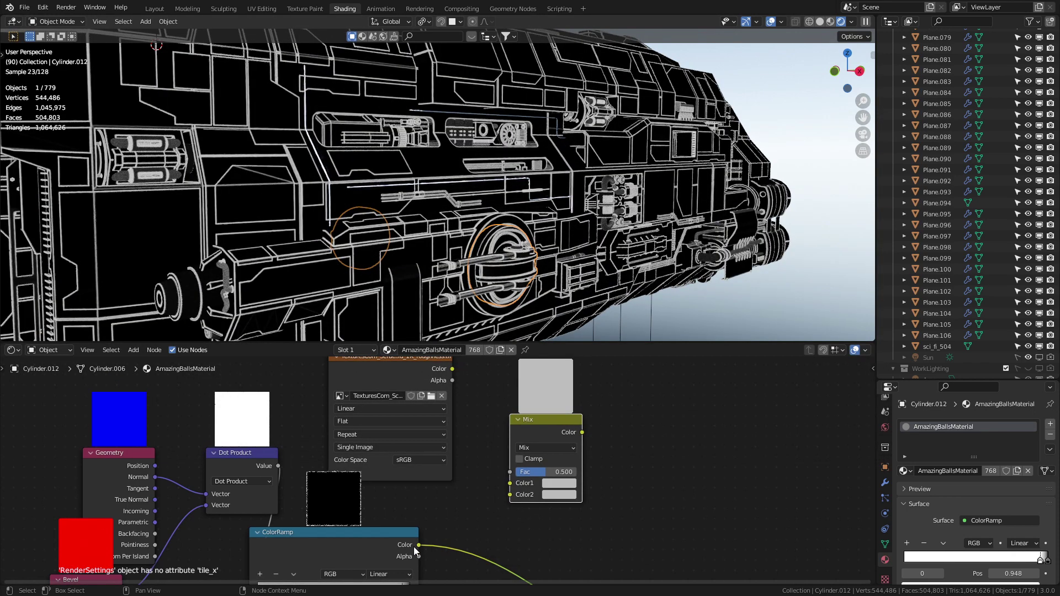
left_click_drag(418, 545, 454, 375)
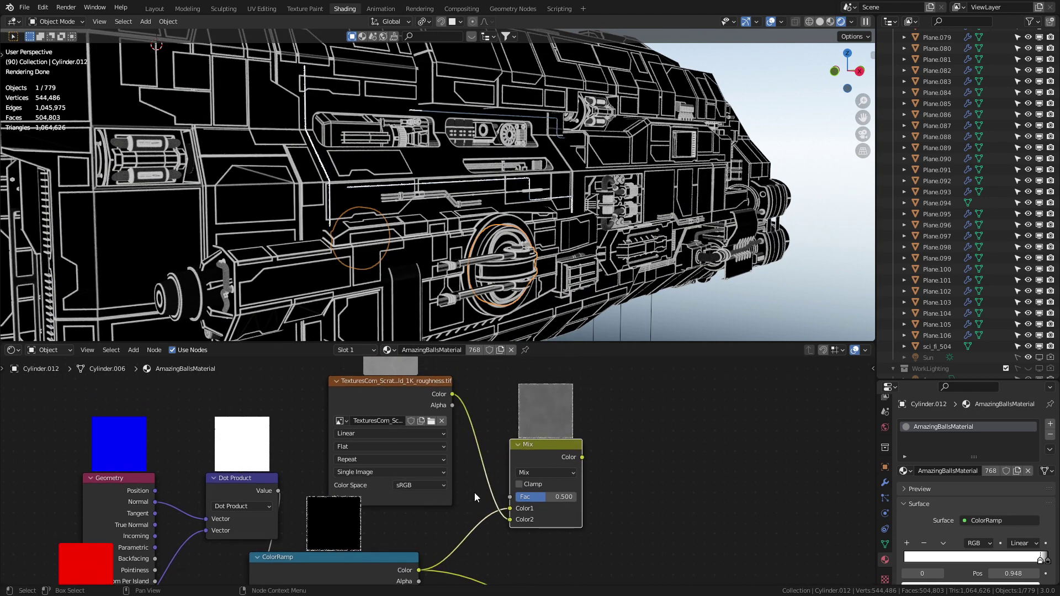
left_click(516, 444)
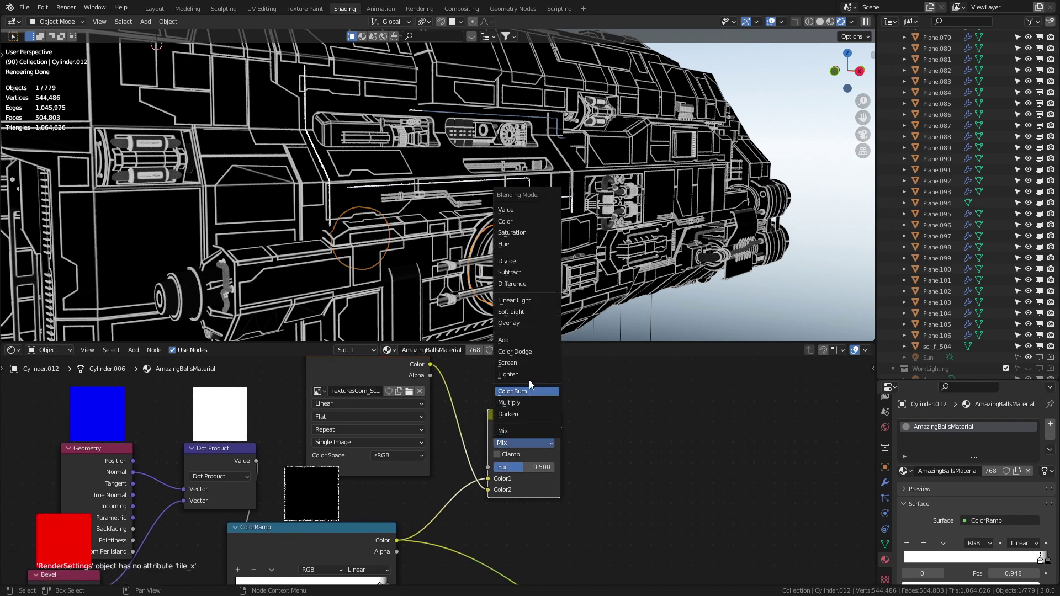
left_click(531, 311)
scroll(497, 436, "down", 2)
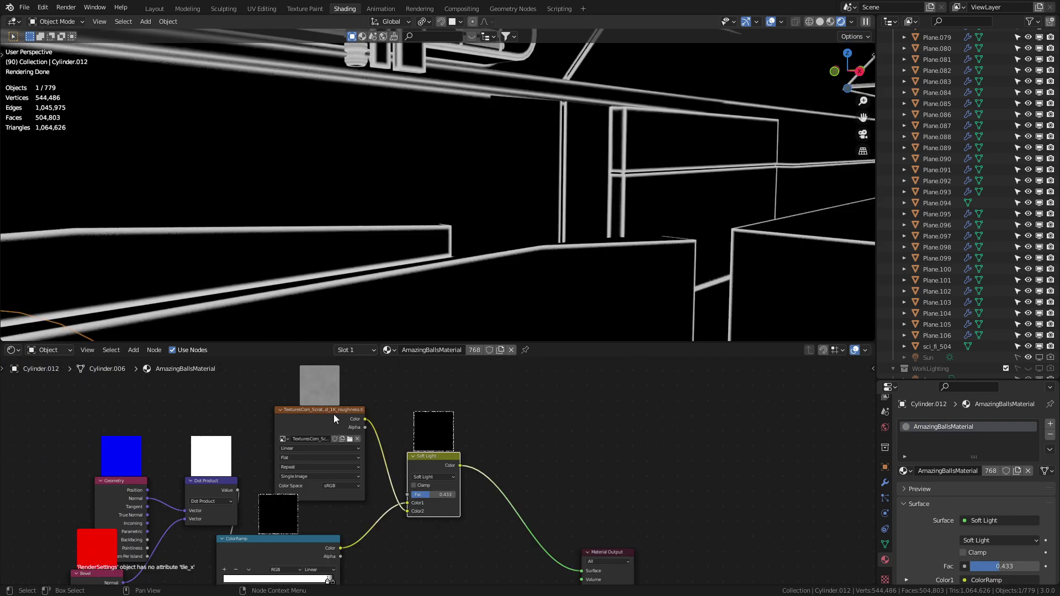
left_click_drag(333, 415, 229, 339)
middle_click_drag(287, 357, 304, 435)
Step: Insert a ColorRamp after the scratch texture and move its black stop to threshold scratches
key("shift+a")
left_click(290, 427)
type("col")
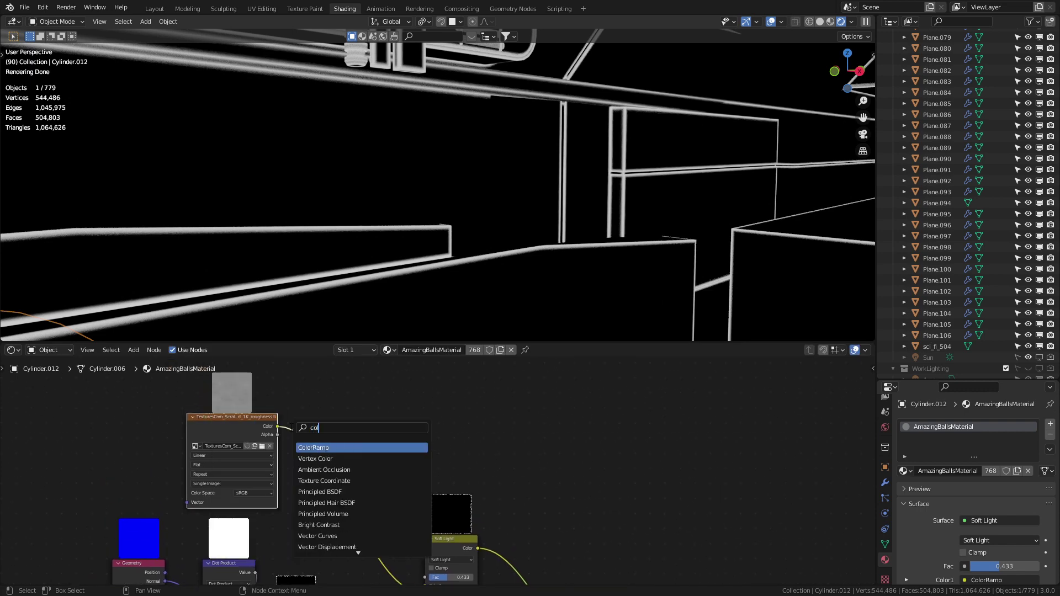
key("Return")
left_click(292, 428)
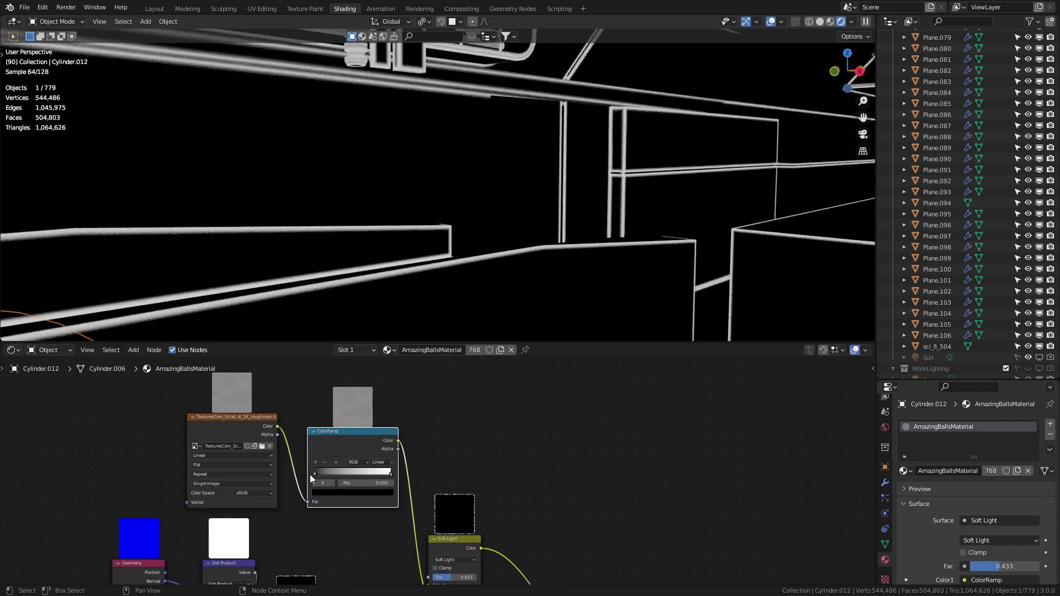
mouse_move(314, 473)
left_mouse_down()
mouse_move(375, 472)
mouse_move(315, 472)
left_mouse_up()
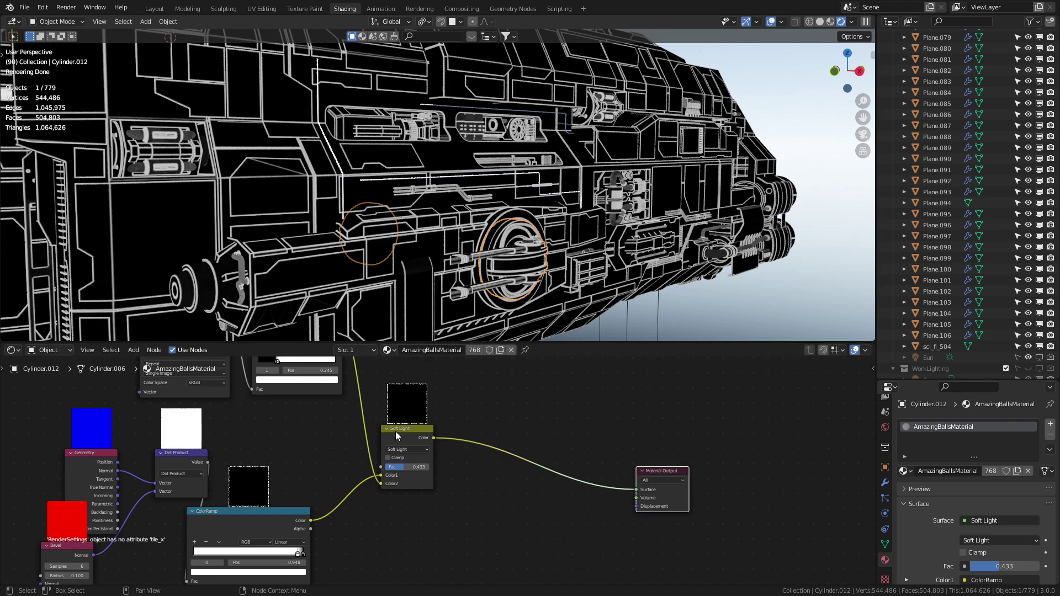
Step: Duplicate the Soft Light node before the output as a plain Mix driven by the Soft Light mask
left_click(395, 432)
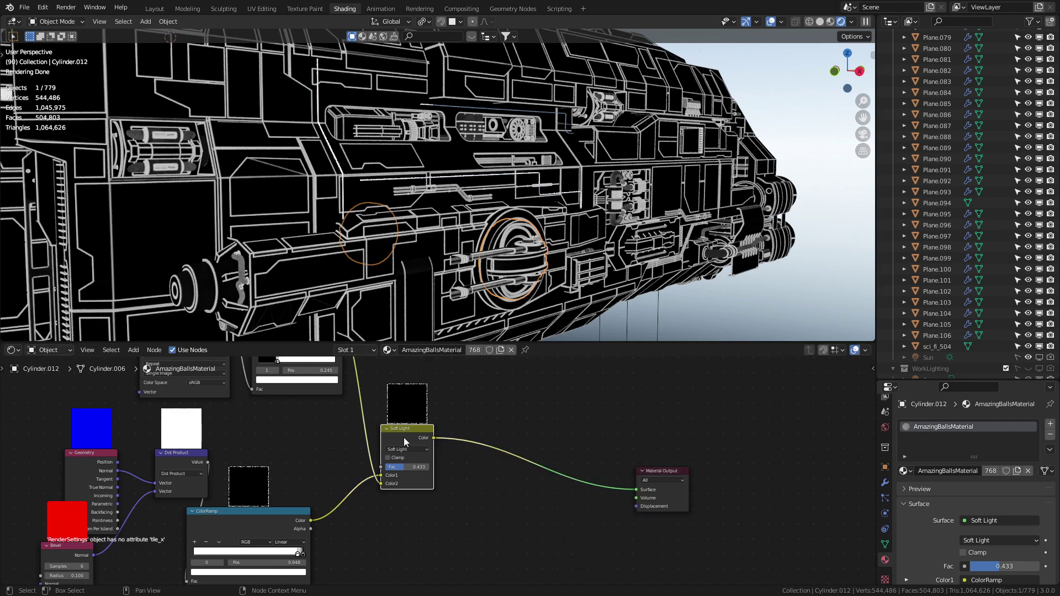
key("shift+d")
left_click(504, 436)
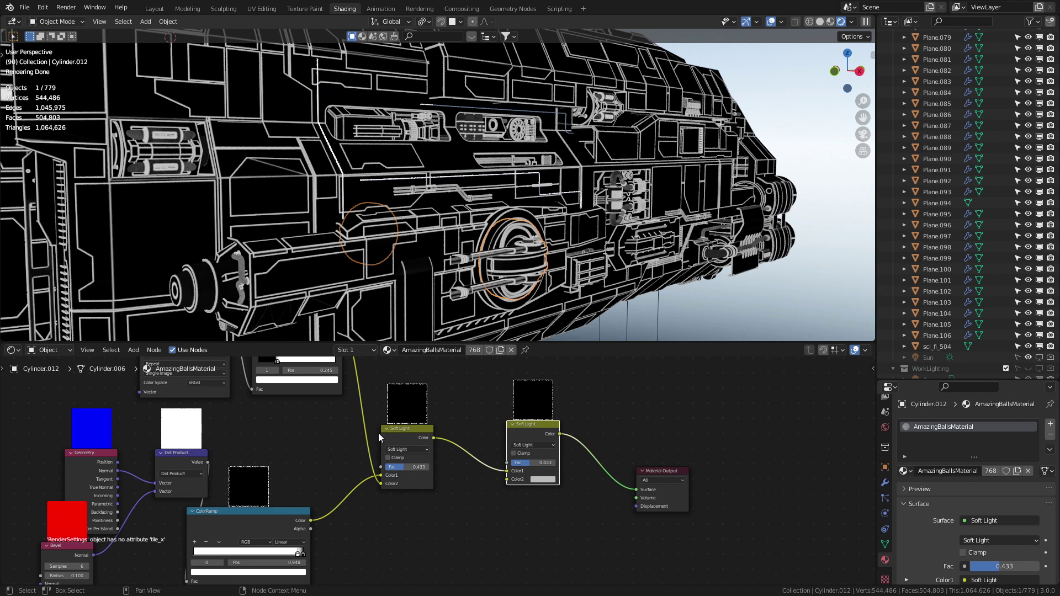
left_click_drag(507, 471, 508, 463)
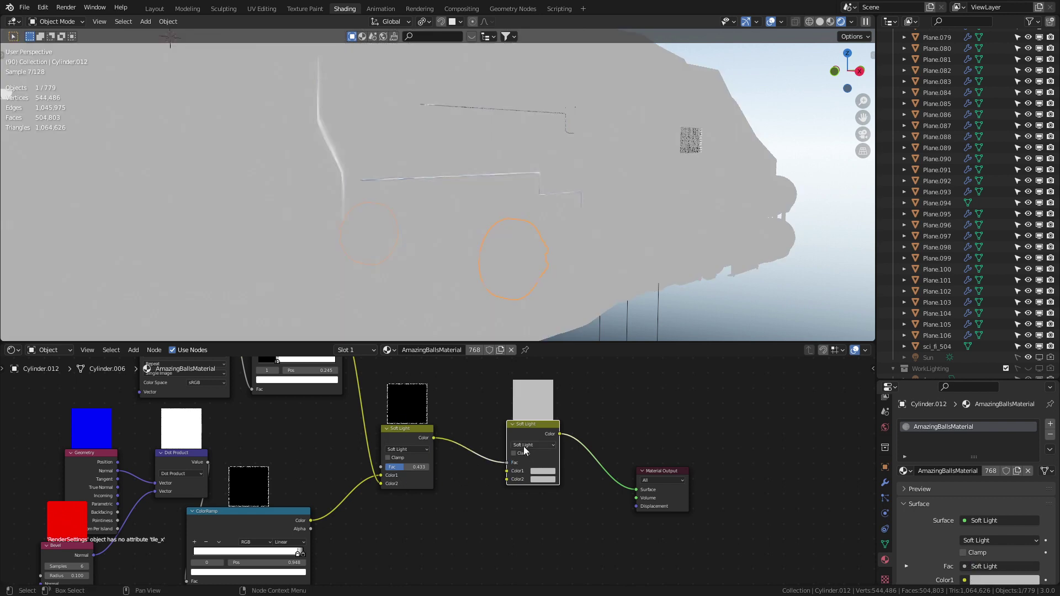
left_click(525, 446)
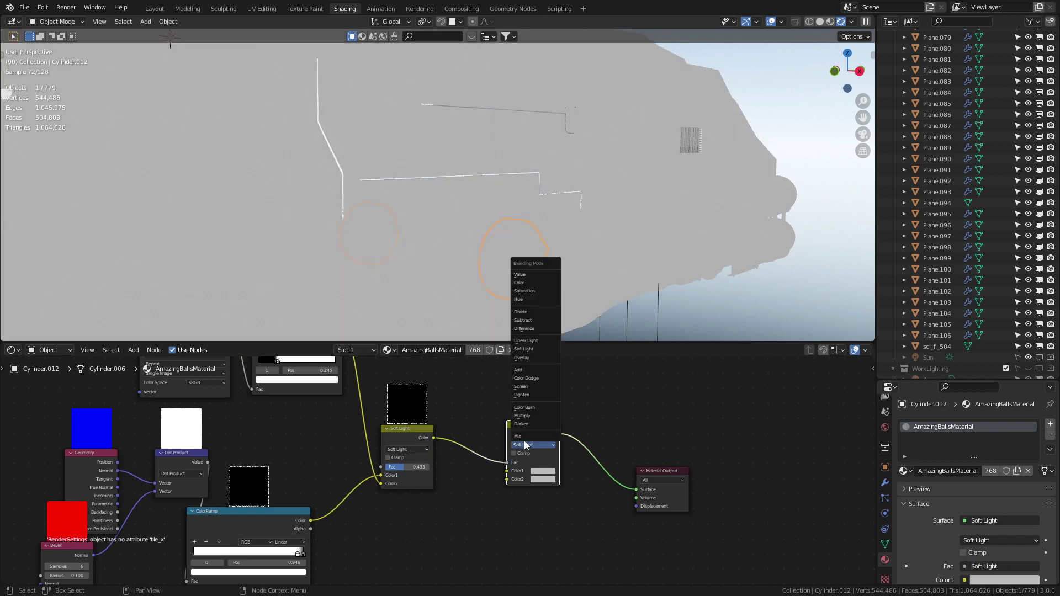
left_click(520, 436)
Step: Connect the scratch ColorRamp to the Mix's Color2 and the Overlay grime to Color1
middle_click_drag(368, 368, 374, 410)
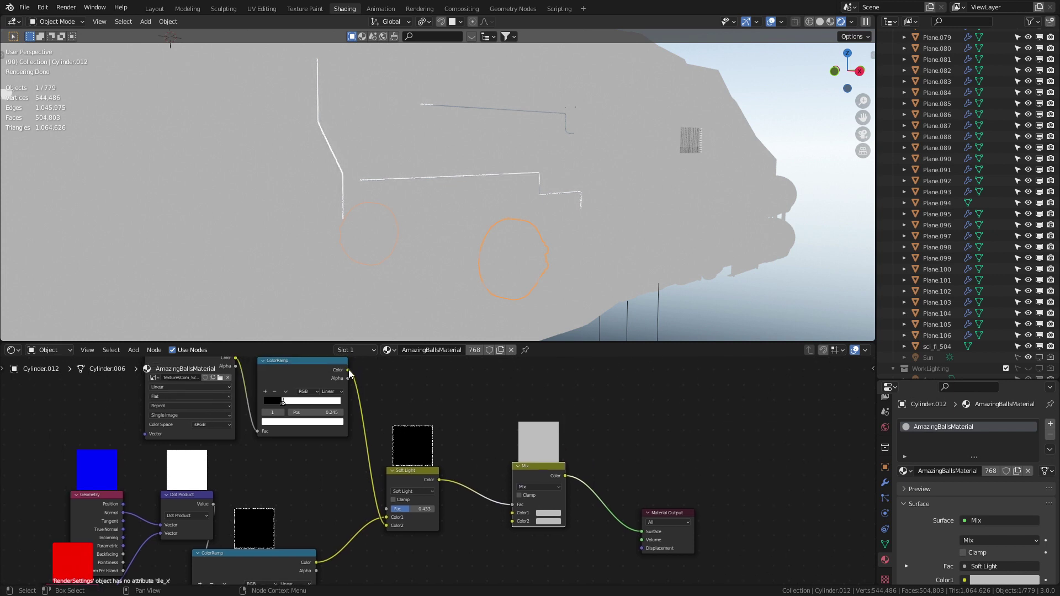
left_click_drag(349, 374, 513, 522)
middle_click_drag(473, 551, 359, 490)
scroll(350, 458, "down", 1)
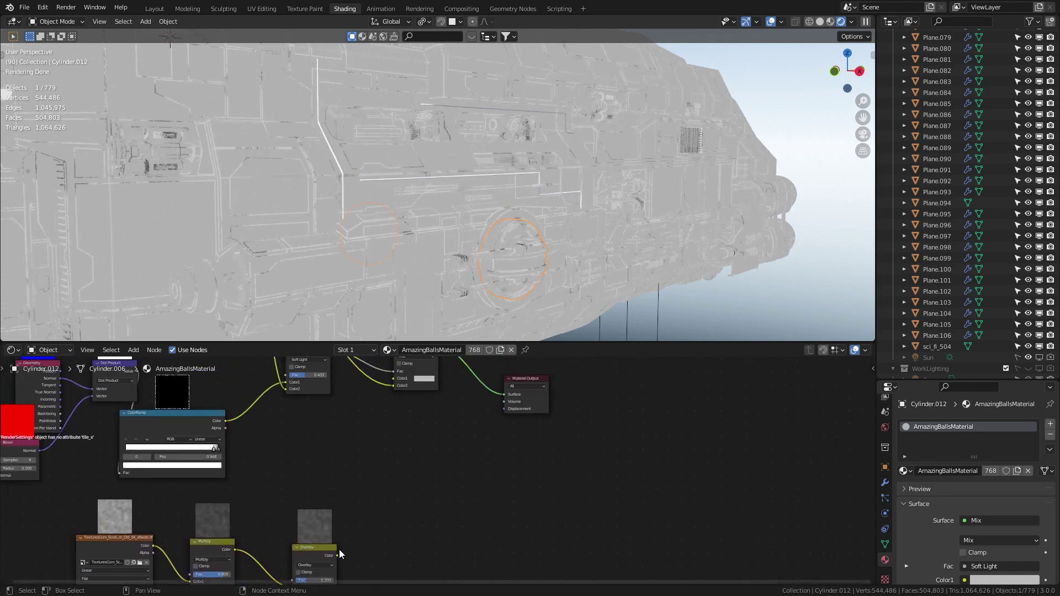
left_click_drag(336, 556, 394, 378)
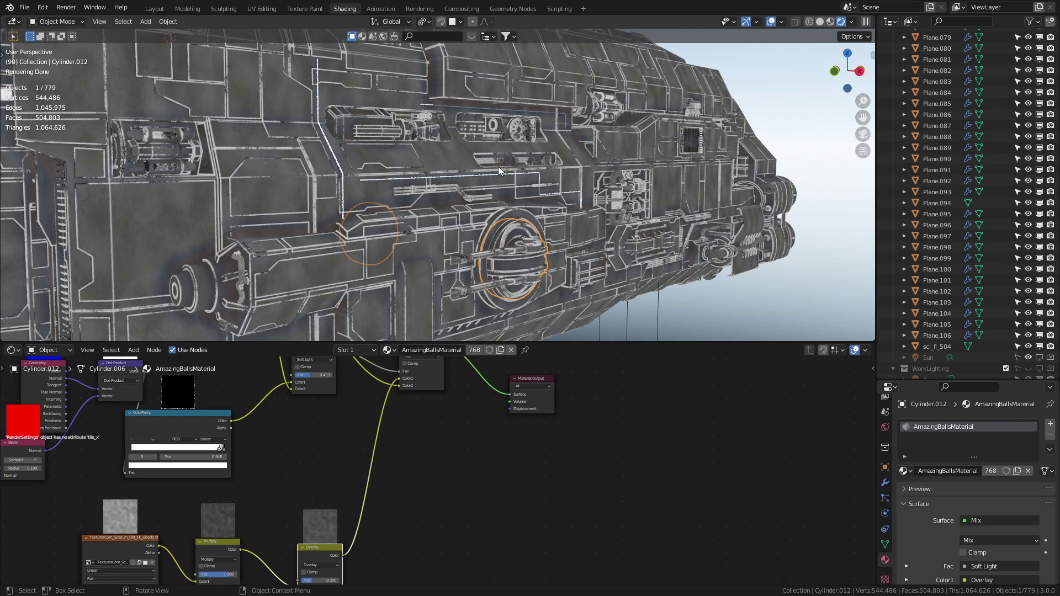
middle_click_drag(259, 376, 386, 474)
middle_click_drag(332, 379, 364, 458)
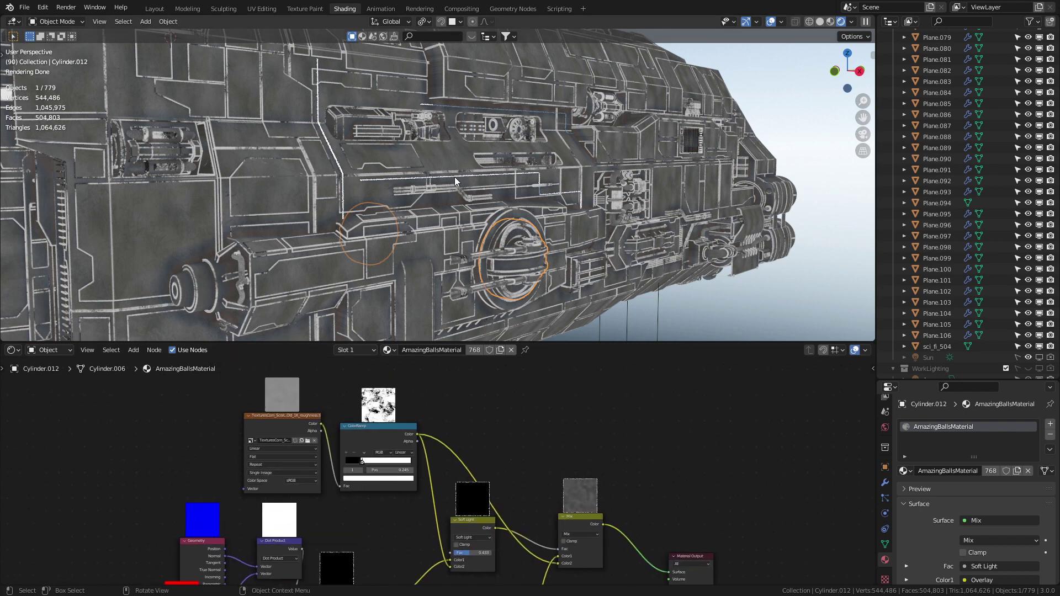
Step: Add Texture Coordinate and Mapping nodes to the scratch texture using Generated coordinates
left_click(285, 421)
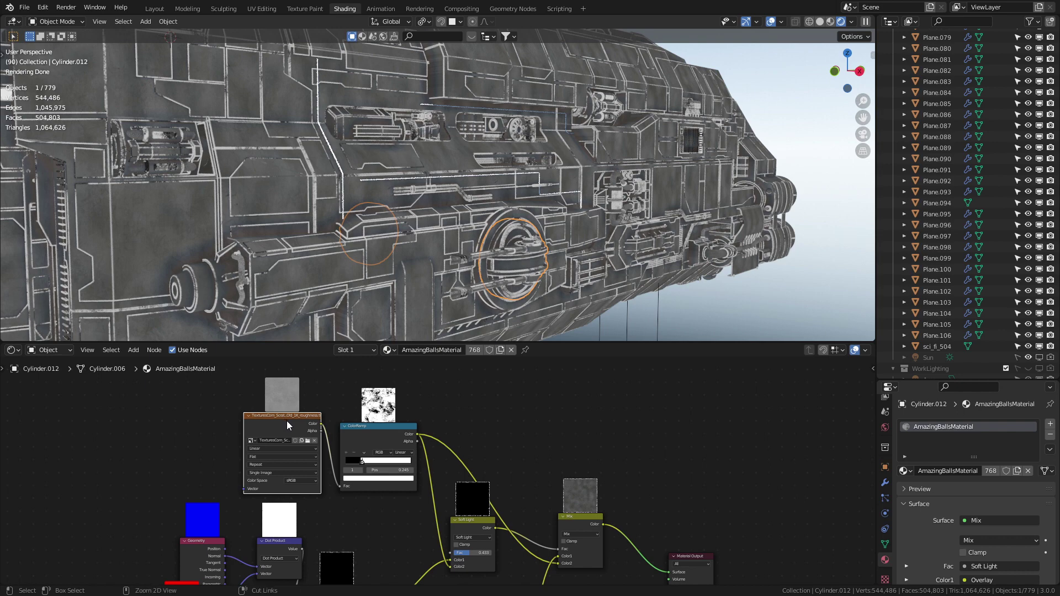
key("ctrl+t")
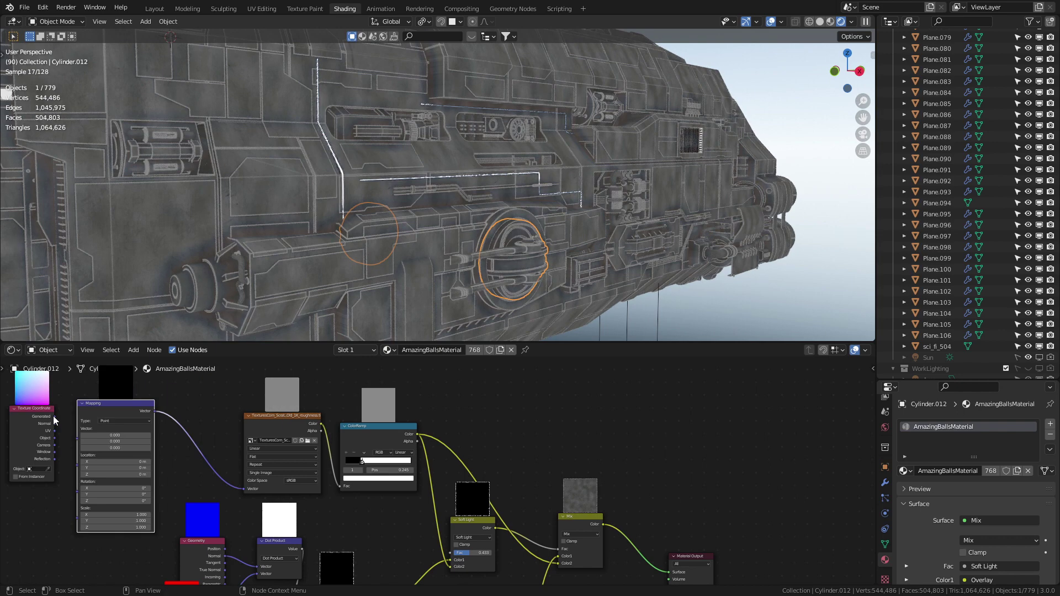
left_click_drag(55, 417, 77, 441)
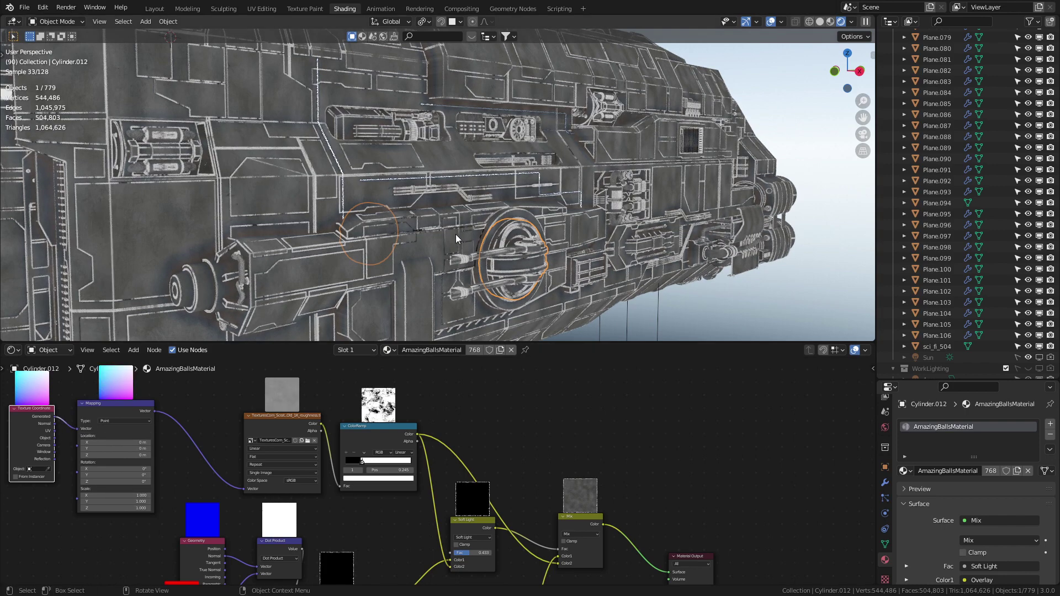
Step: Set the Mapping scale to 0.5 on X, Y and Z
left_click(141, 494)
type(".5")
key("Return")
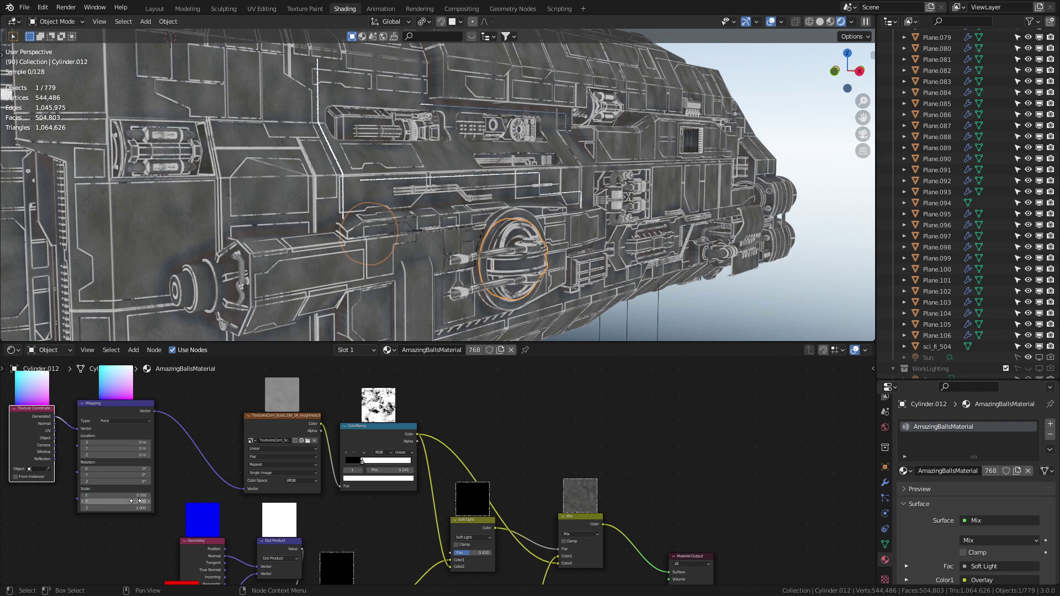
left_click(140, 501)
type(".5")
key("Return")
left_click(137, 508)
type(".55")
key("Return")
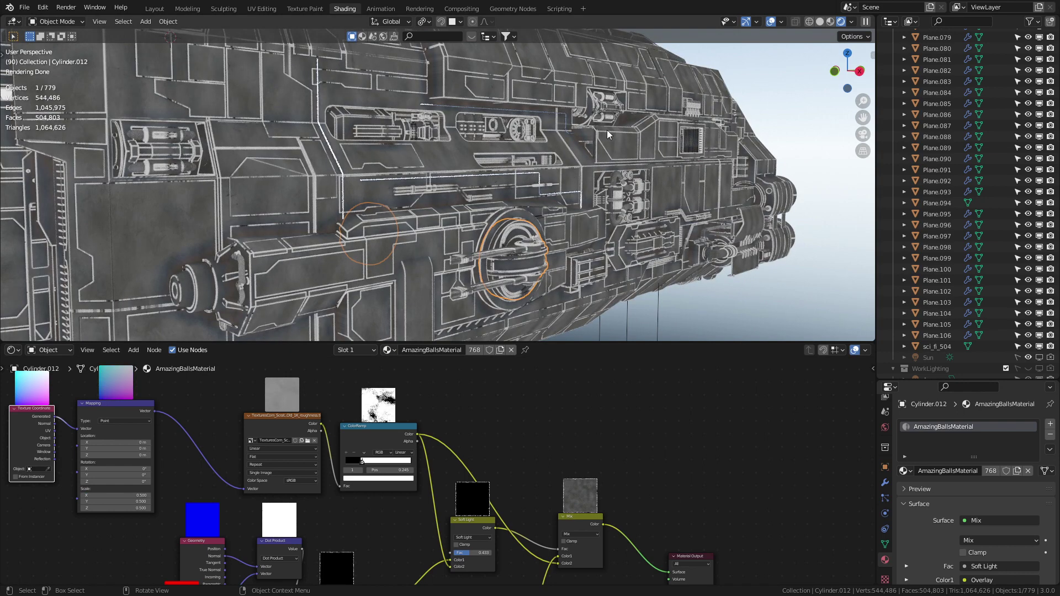
Step: Move the scratch ramp's white stop to 0.336 and dim it to a grey of value 0.618
scroll(463, 492, "up", 3)
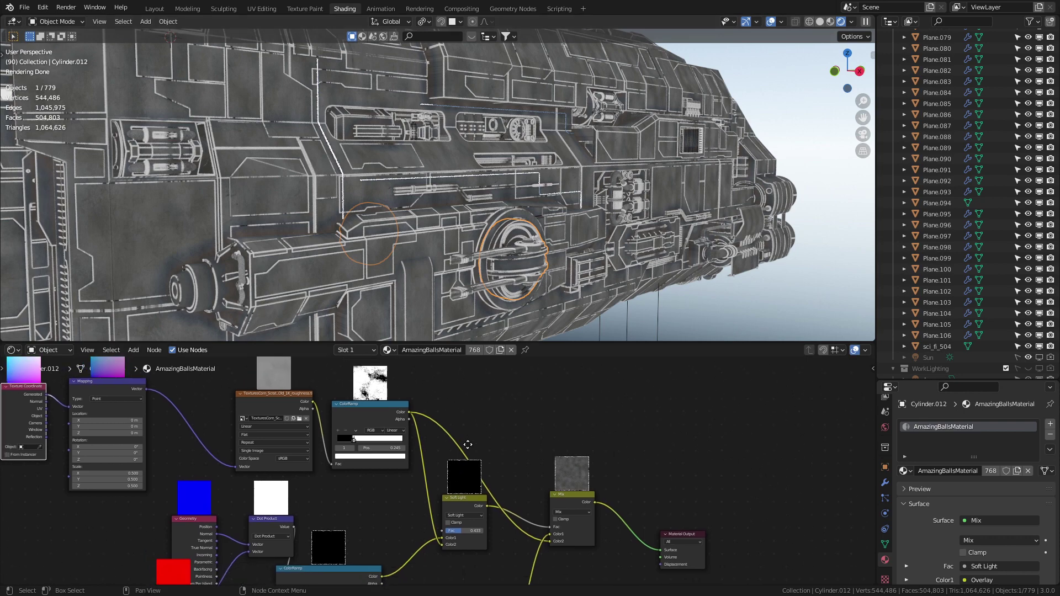
scroll(470, 475, "up", 2)
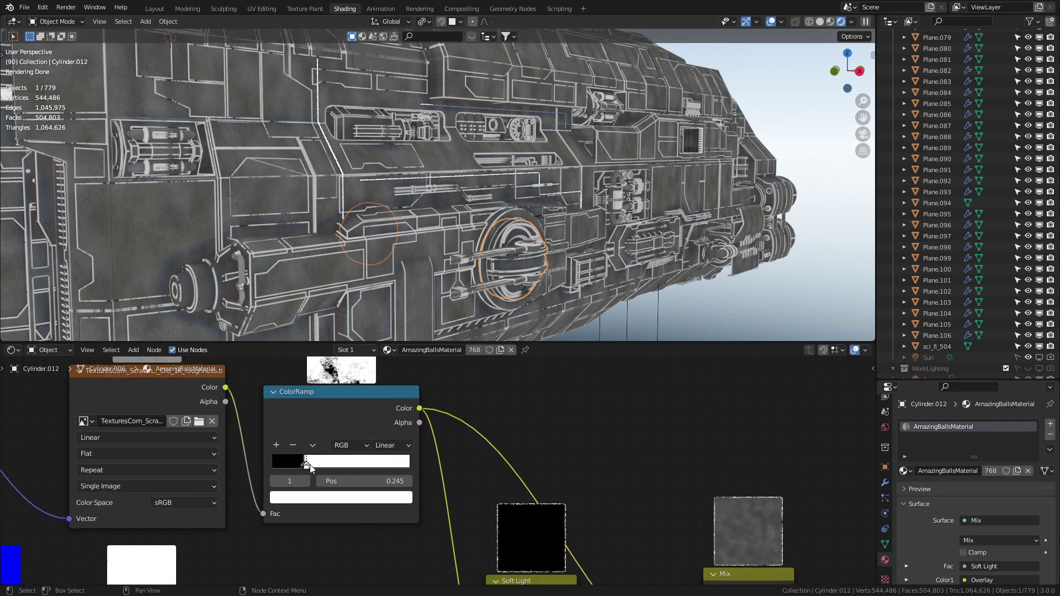
mouse_move(312, 468)
left_mouse_down()
mouse_move(345, 469)
mouse_move(313, 468)
left_mouse_up()
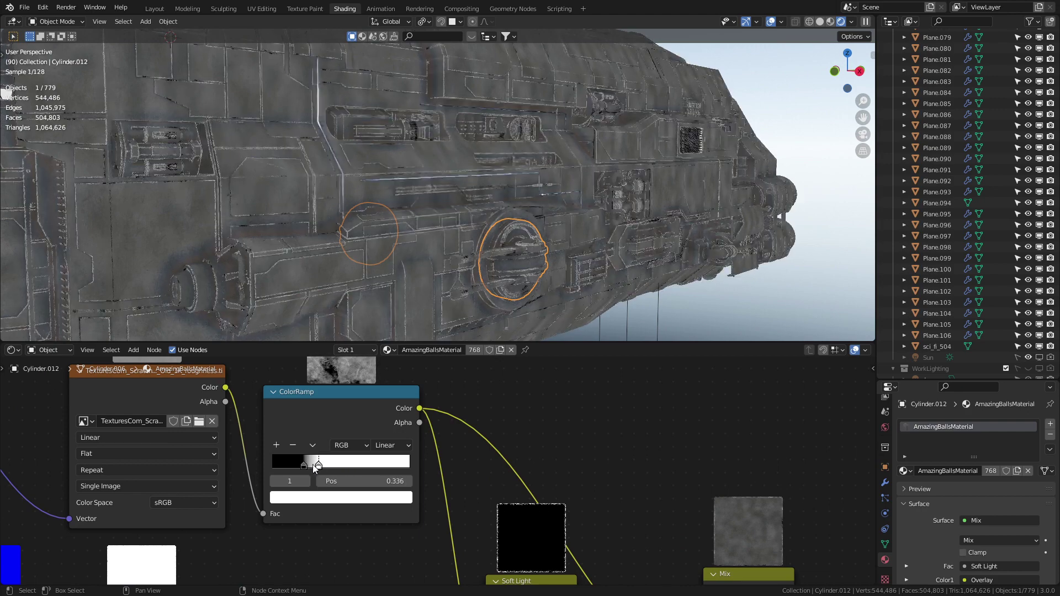
left_click(338, 499)
left_click_drag(383, 314, 383, 328)
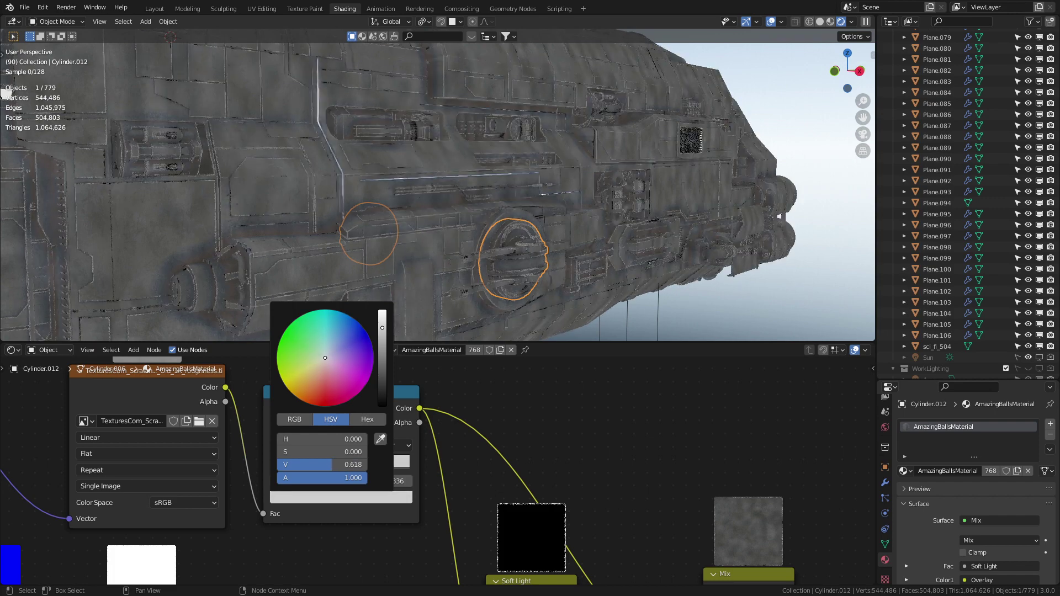
scroll(535, 239, "down", 2)
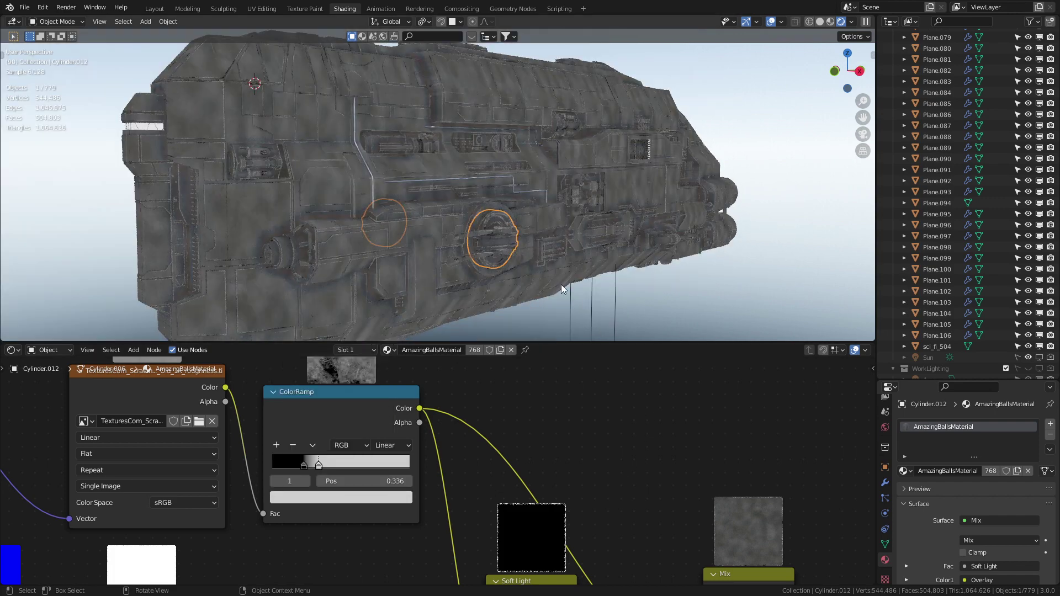
middle_click_drag(655, 577, 328, 430)
left_click_drag(601, 481, 646, 387)
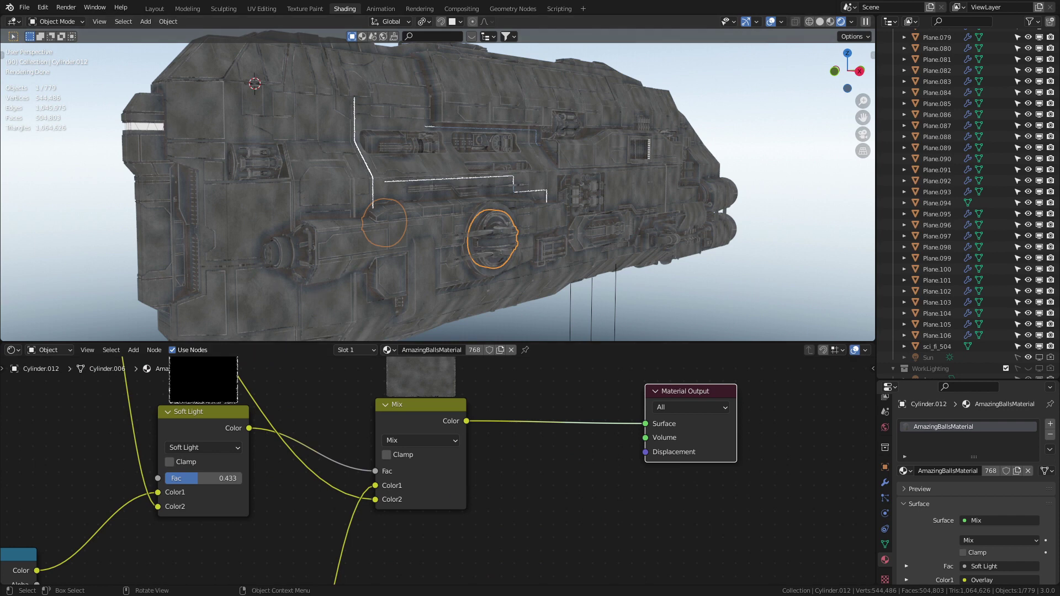
Step: Drop a Principled BSDF onto the Mix-to-output link and lower its Specular to 0.050
key("shift+a")
left_click(559, 432)
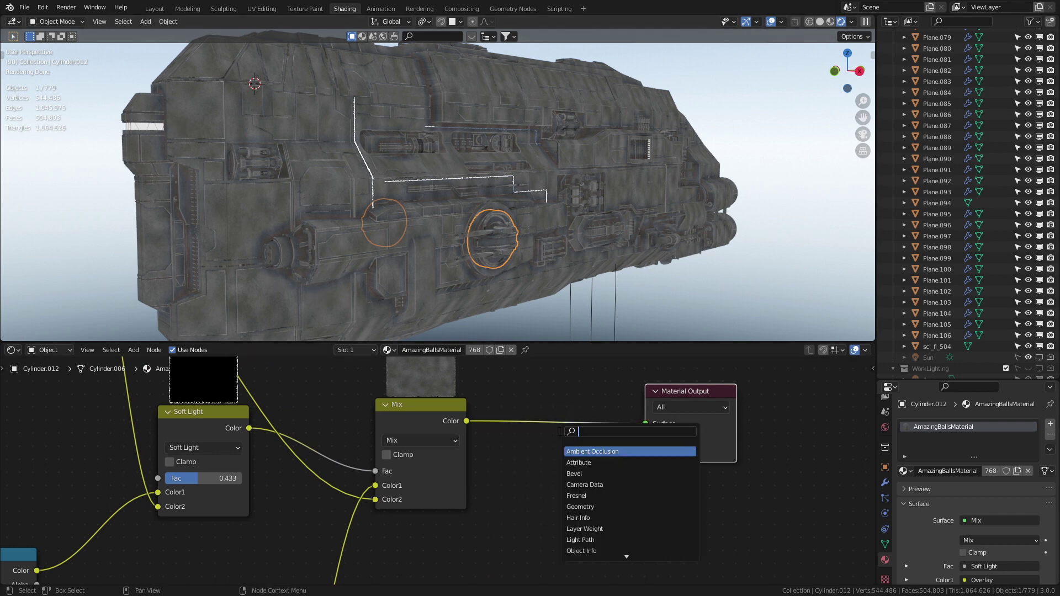
type("prin")
key("Return")
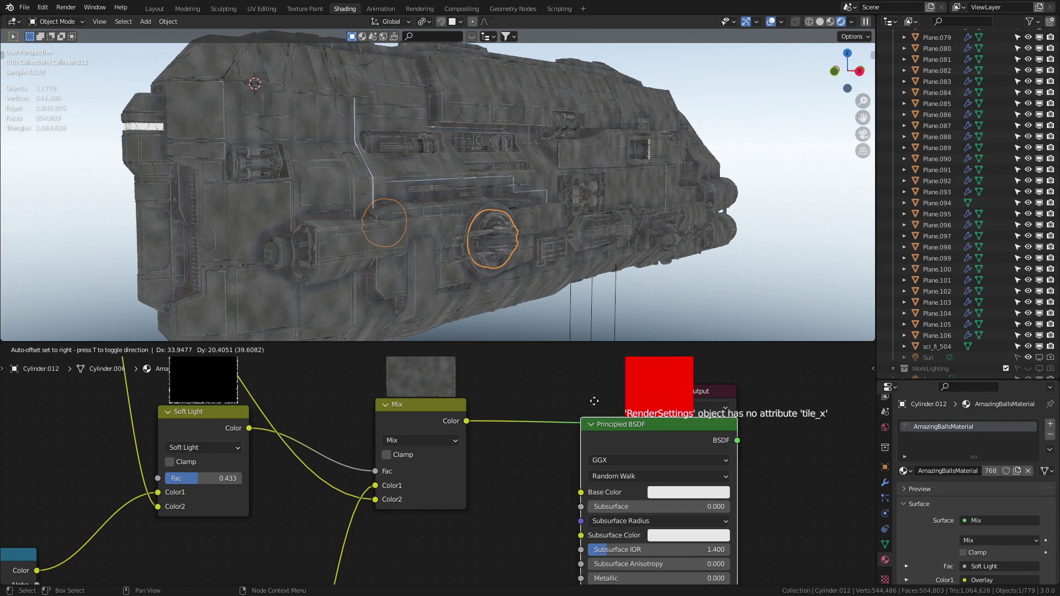
left_click(661, 407)
middle_click_drag(589, 509, 561, 461)
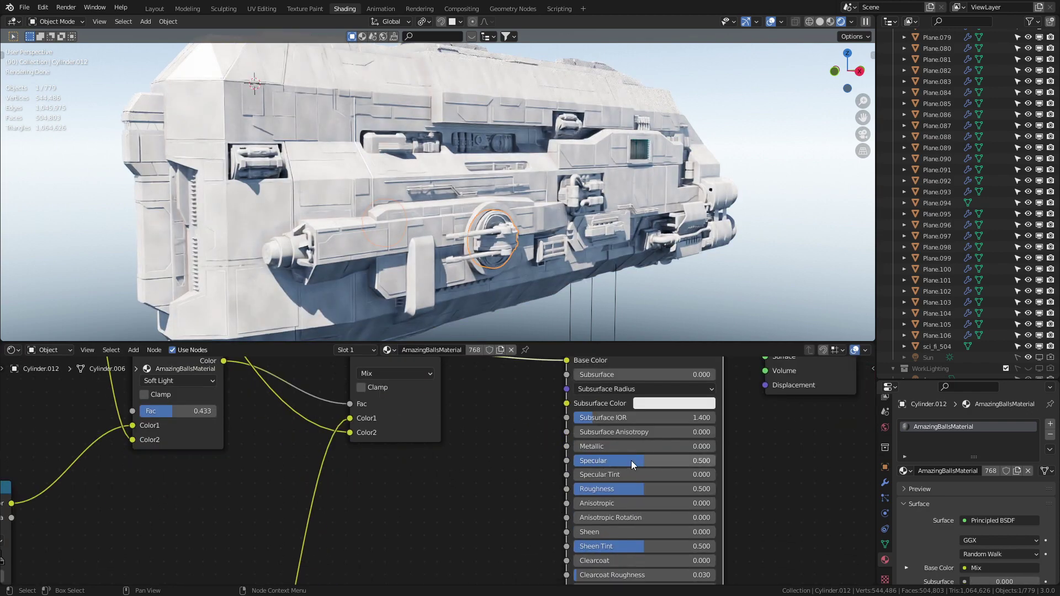
left_click_drag(632, 461, 568, 461)
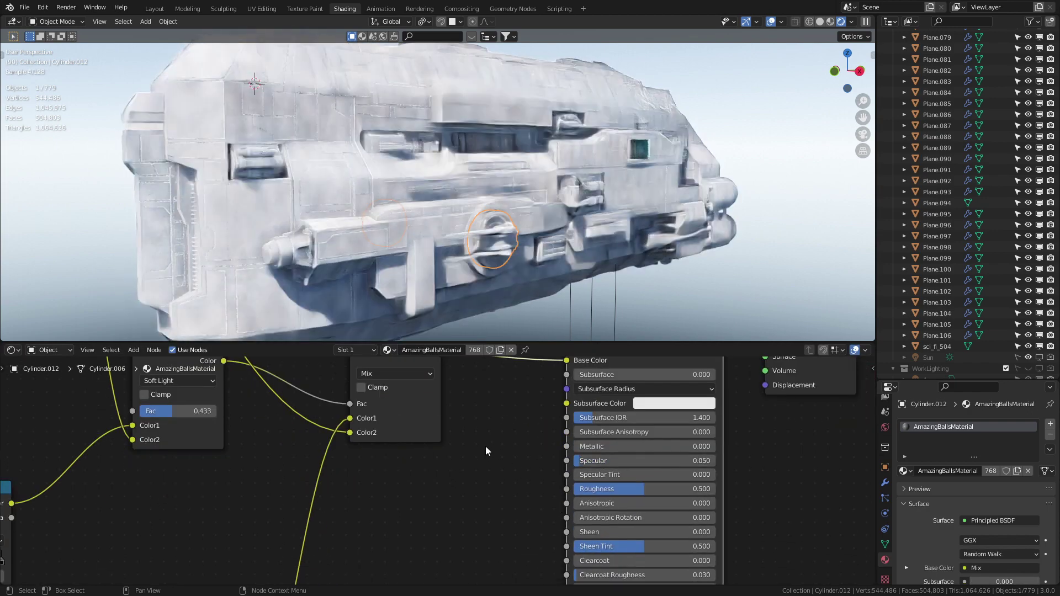
middle_click_drag(462, 484, 354, 541)
Step: Shift the Principled BSDF and Material Output nodes to the right to tidy the tree
scroll(397, 511, "down", 3)
left_click(635, 415, "shift")
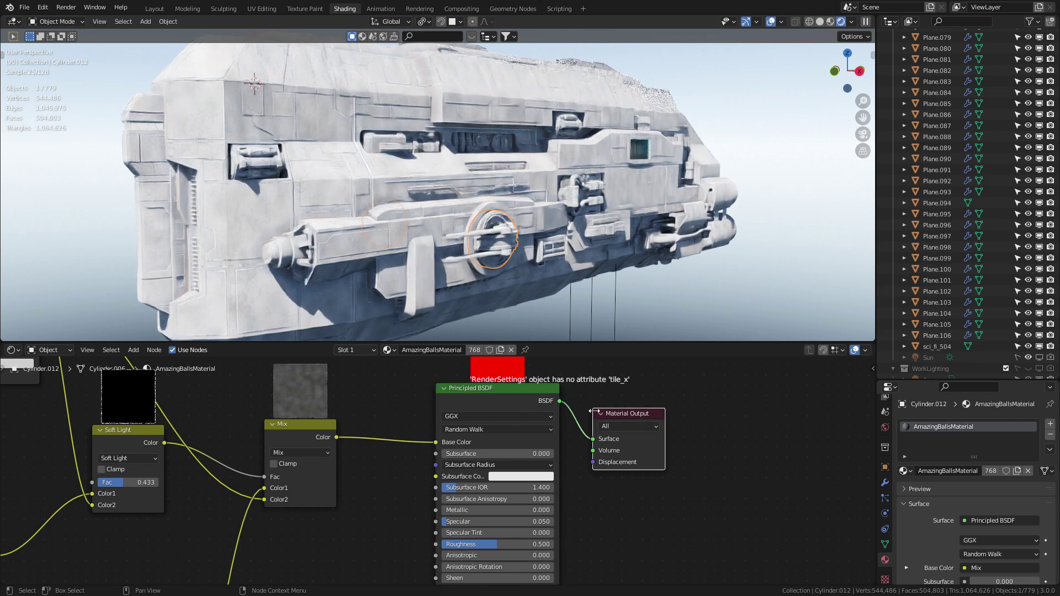
left_click_drag(491, 392, 613, 387)
middle_click_drag(395, 407, 508, 511)
scroll(508, 511, "down", 5)
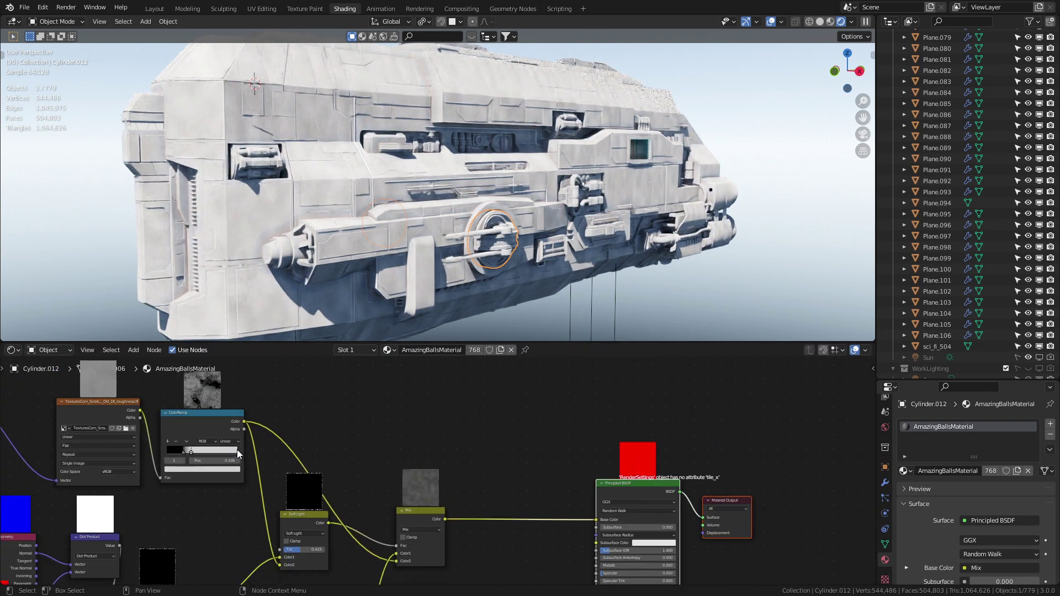
left_click(237, 450)
middle_click_drag(469, 580, 396, 486)
scroll(395, 492, "up", 2)
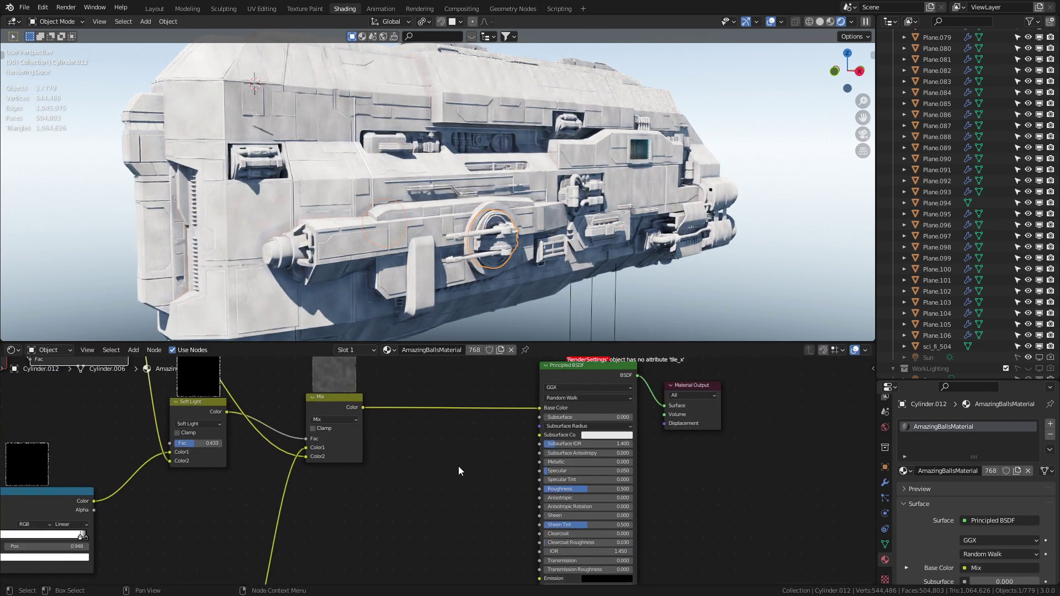
key("shift+a")
Step: Add a ColorRamp from Mix colour to Roughness, black stop at 0.250, Cardinal interpolation
left_click(434, 462)
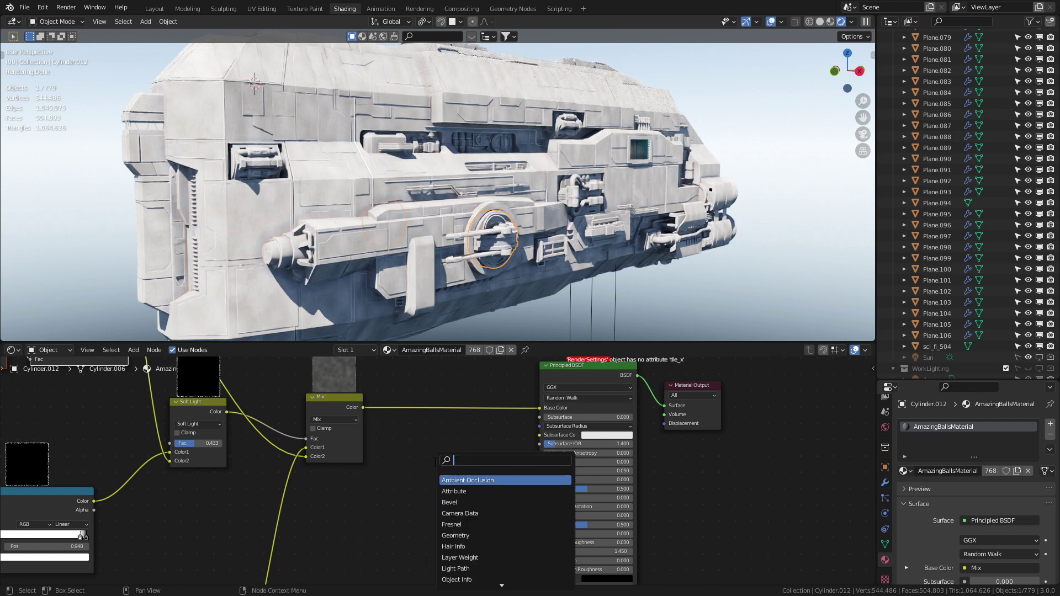
type("col")
key("Return")
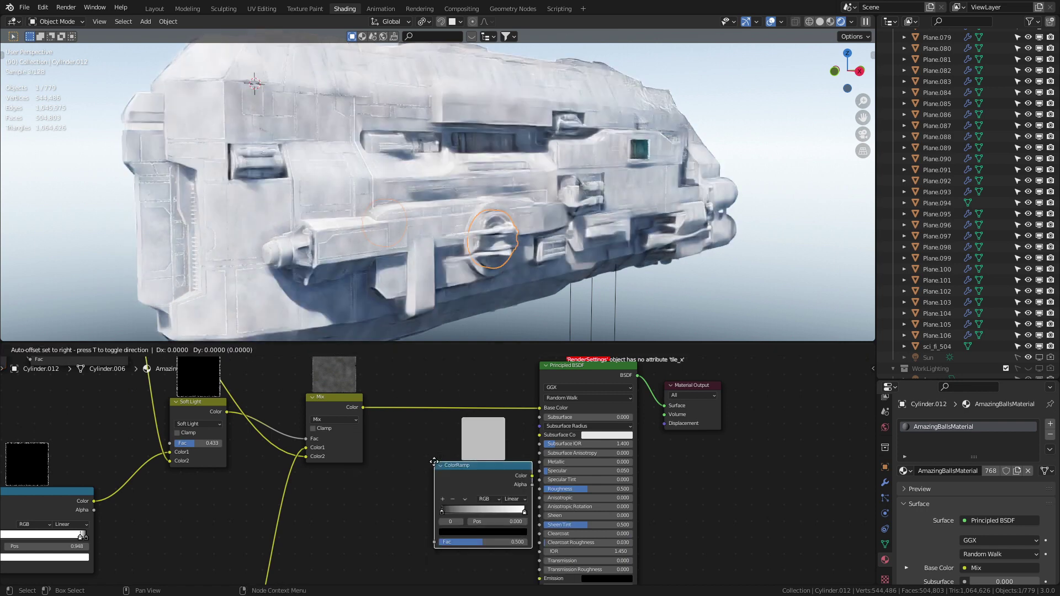
left_click(388, 458)
left_click_drag(363, 407, 385, 535)
left_click_drag(485, 470, 545, 488)
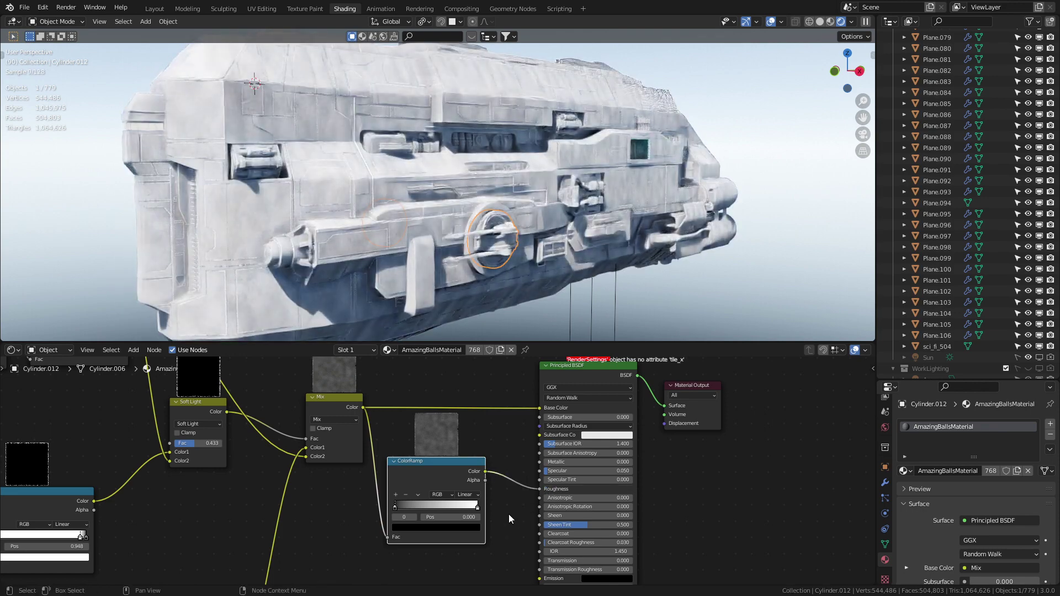
left_click_drag(392, 508, 455, 508)
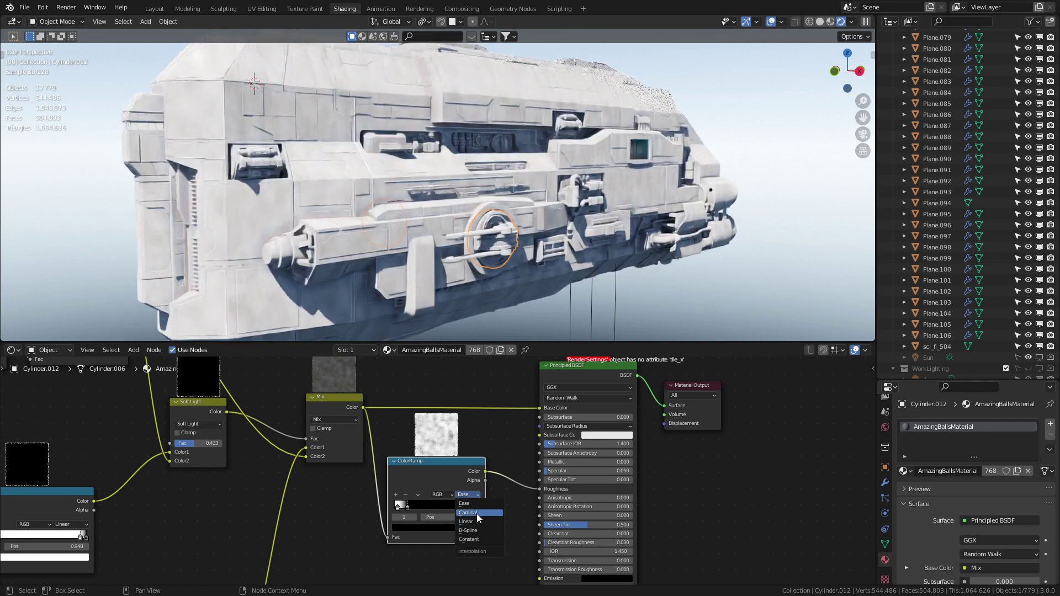
left_click(476, 513)
Step: Darken the Multiply node's second colour and raise its factor to 0.867
middle_click_drag(321, 359, 368, 354)
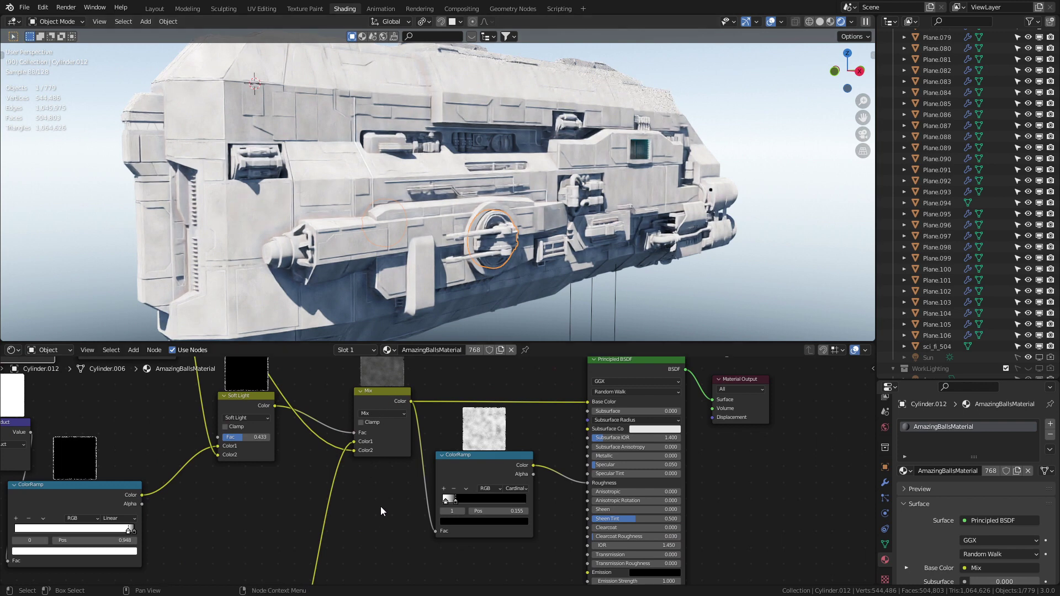
middle_click_drag(384, 507, 638, 536)
scroll(426, 539, "up", 2)
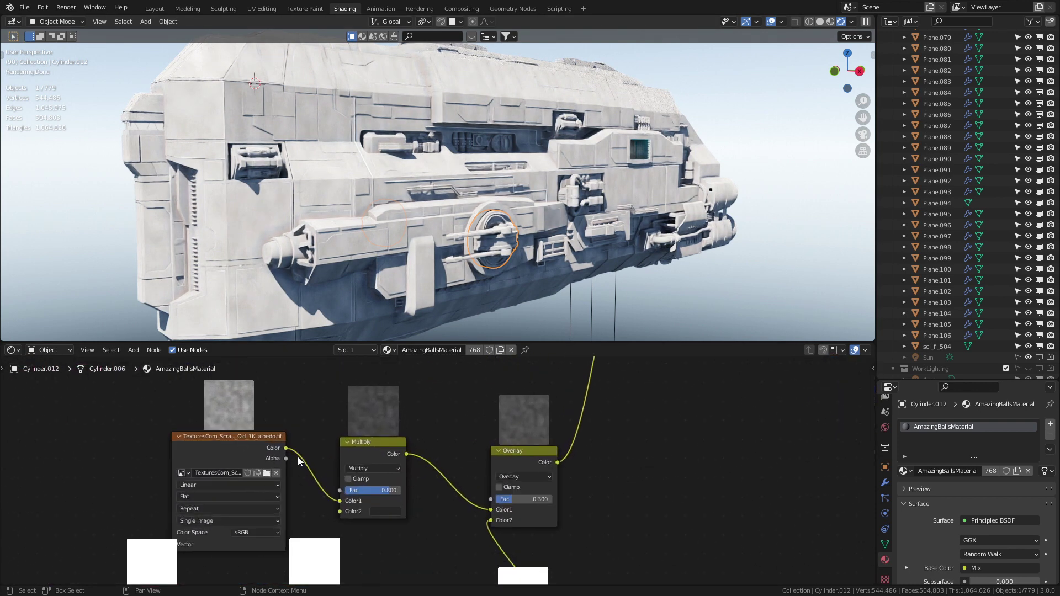
middle_click_drag(346, 532, 390, 512)
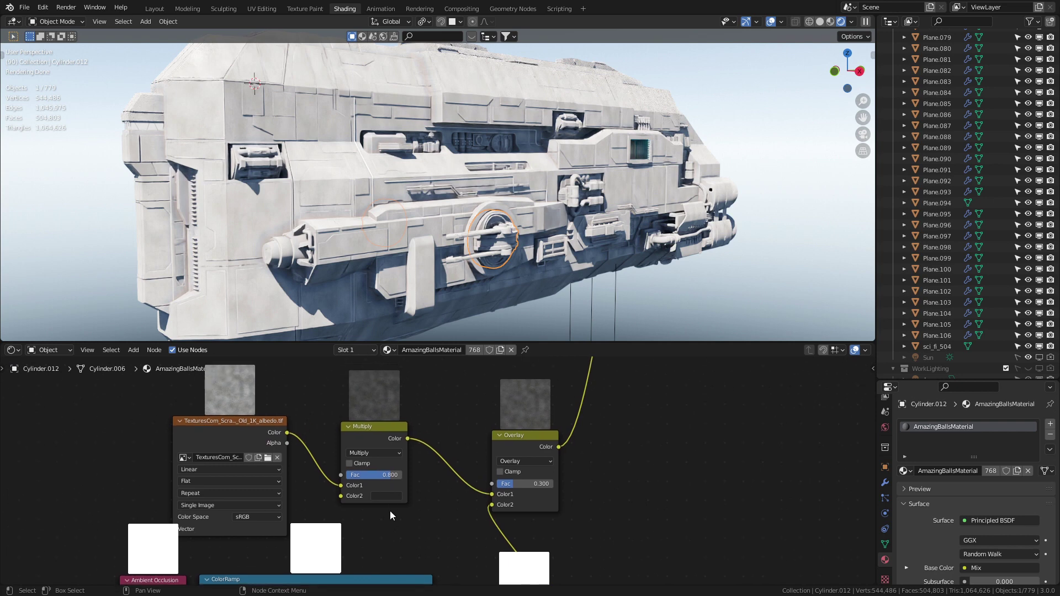
left_click(387, 496)
left_click_drag(453, 420, 453, 422)
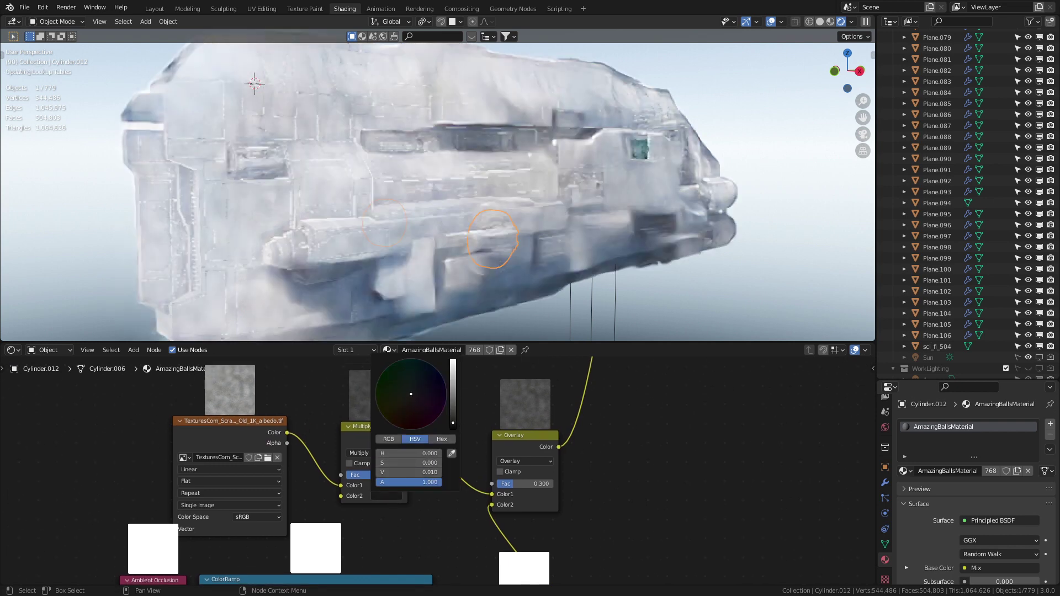
left_click_drag(381, 475, 387, 475)
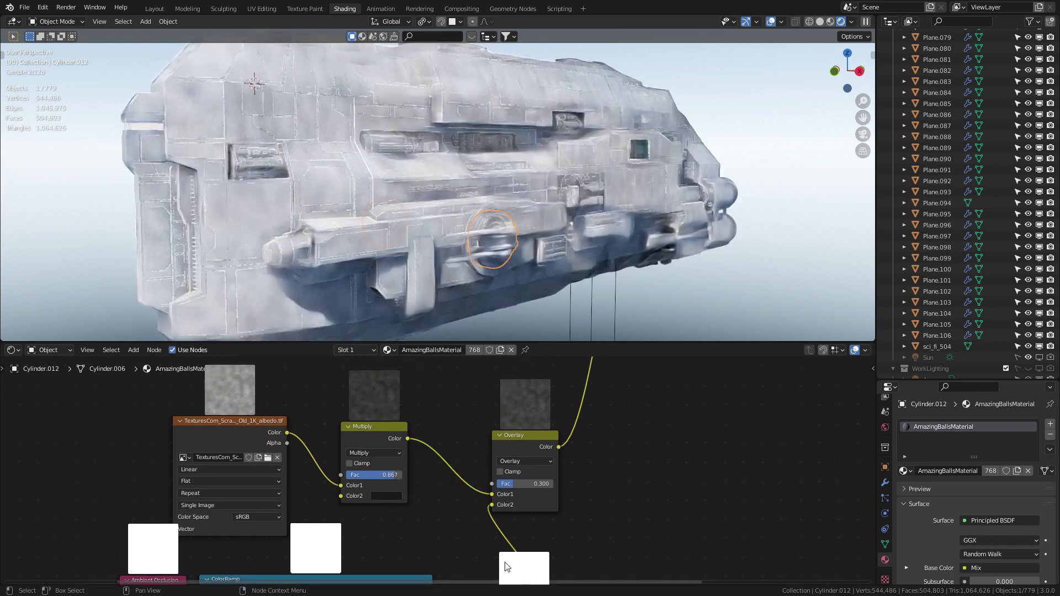
middle_click_drag(492, 562, 472, 357)
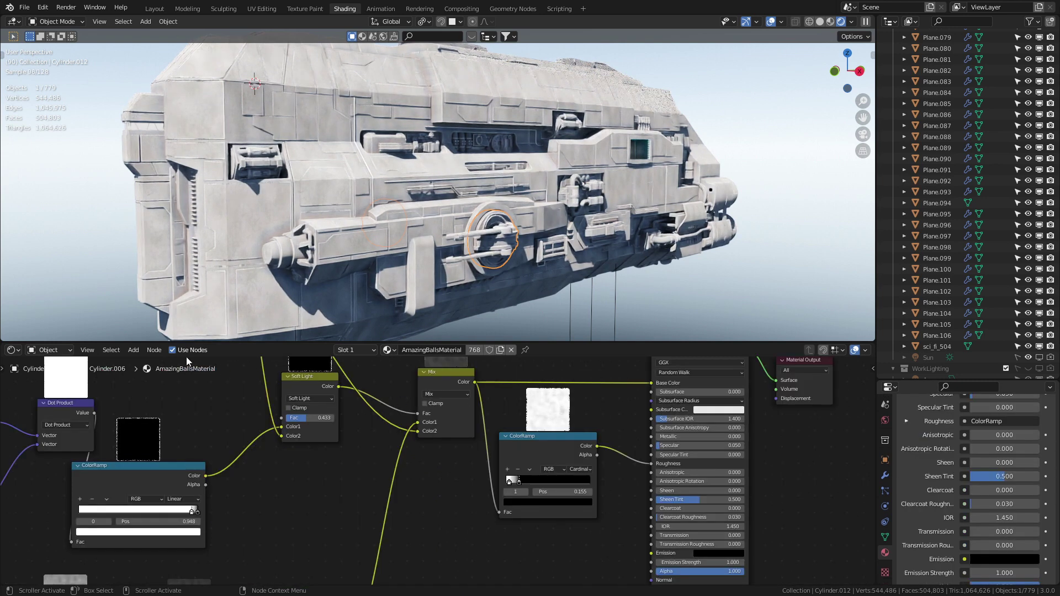
Step: Switch the node editor to the World shader tree and frame all its nodes
left_click(63, 350)
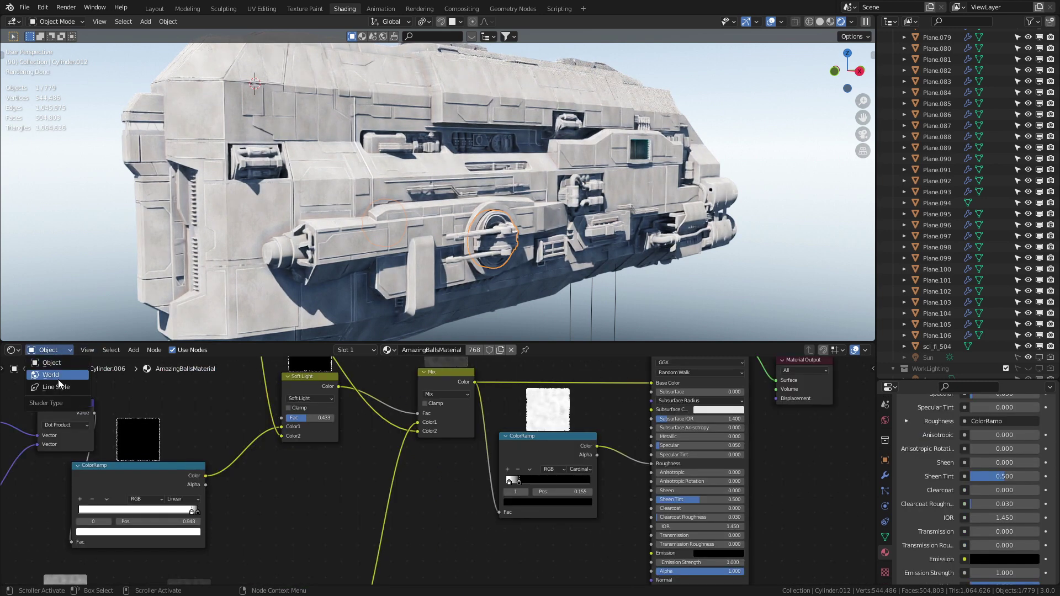
left_click(58, 376)
key("Home")
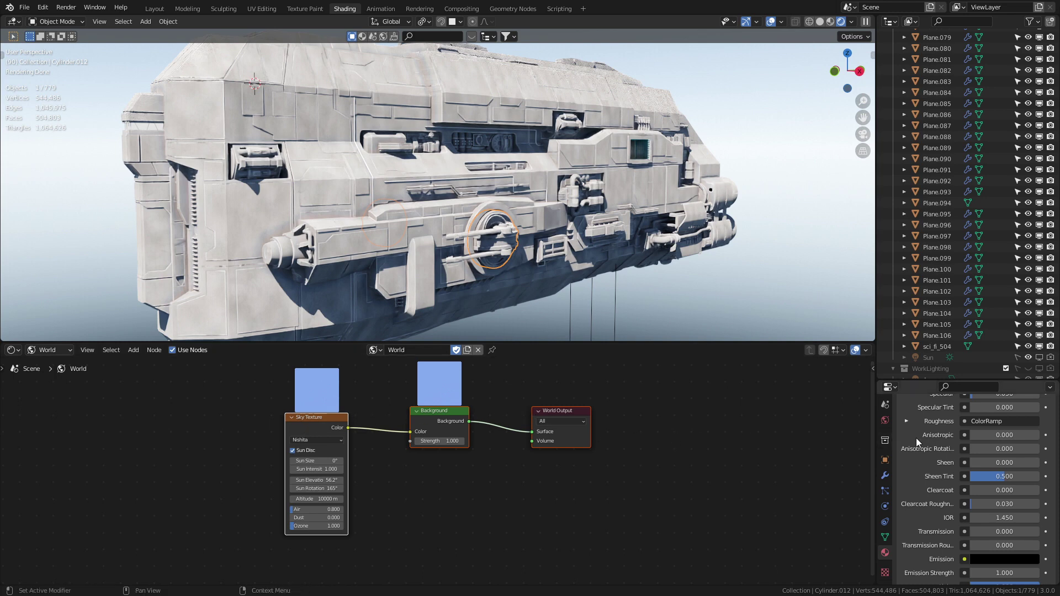
scroll(885, 442, "up", 3)
Step: Set the render Film exposure to 0.2 in Render Properties
left_click(884, 427)
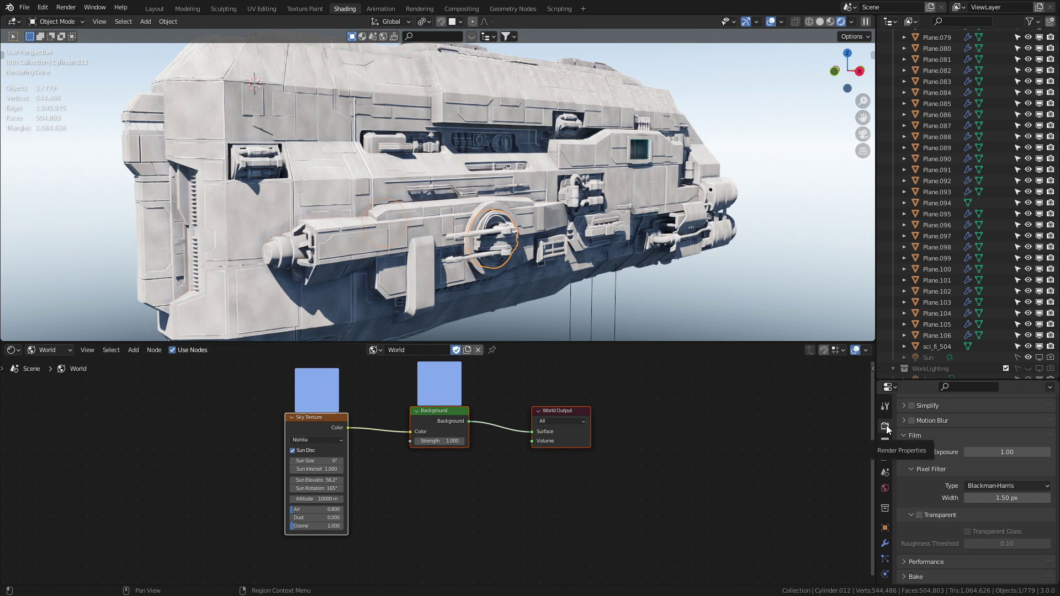
left_click_drag(943, 379, 943, 191)
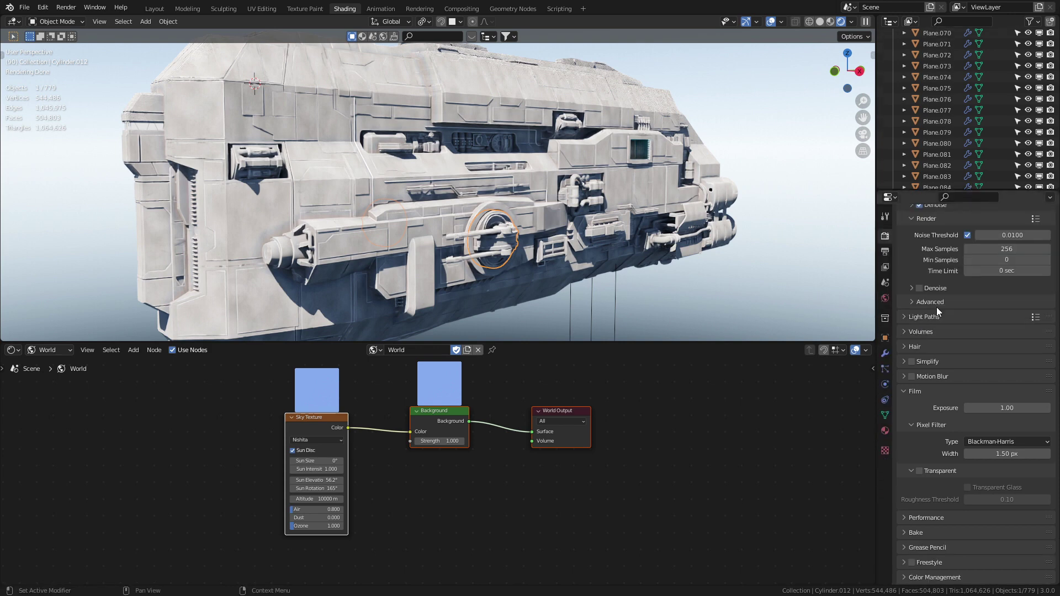
double_click(992, 407)
type("0.2")
key("Return")
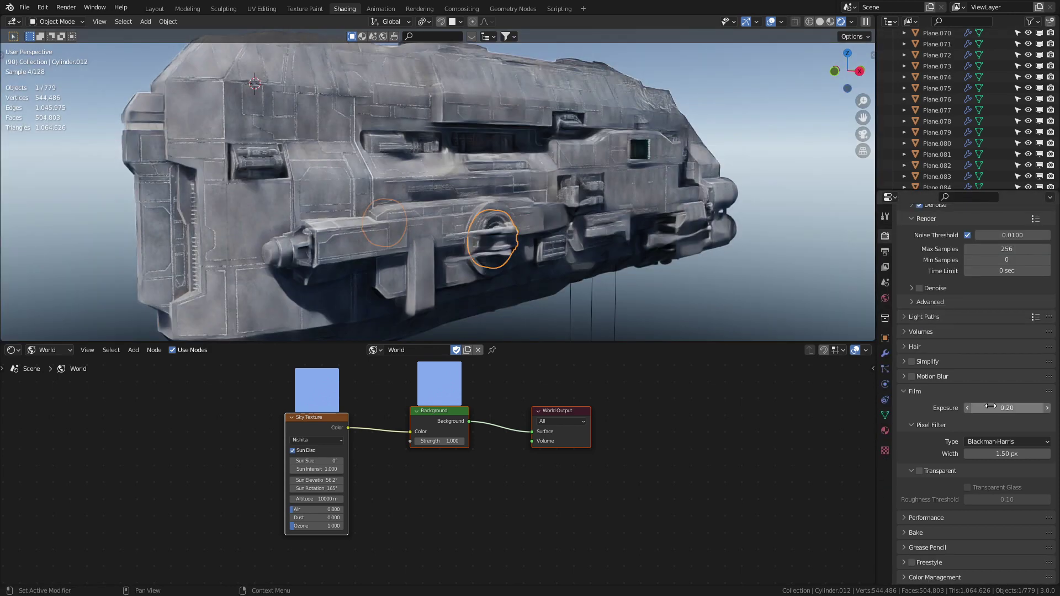